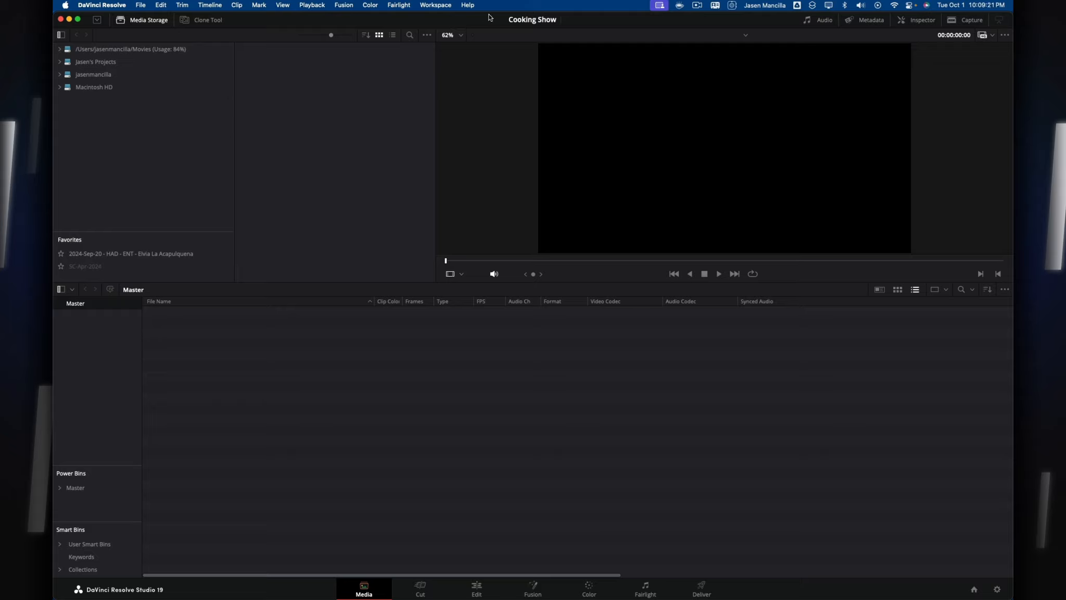
- Browse the projects drive through Professional, JM Tutorials, Tutorials and BVT-001 - Understanding Davinci Resolve's Layout to the BVT-001 - Lesson Files folder
mouse_move(541, 598)
click(61, 63)
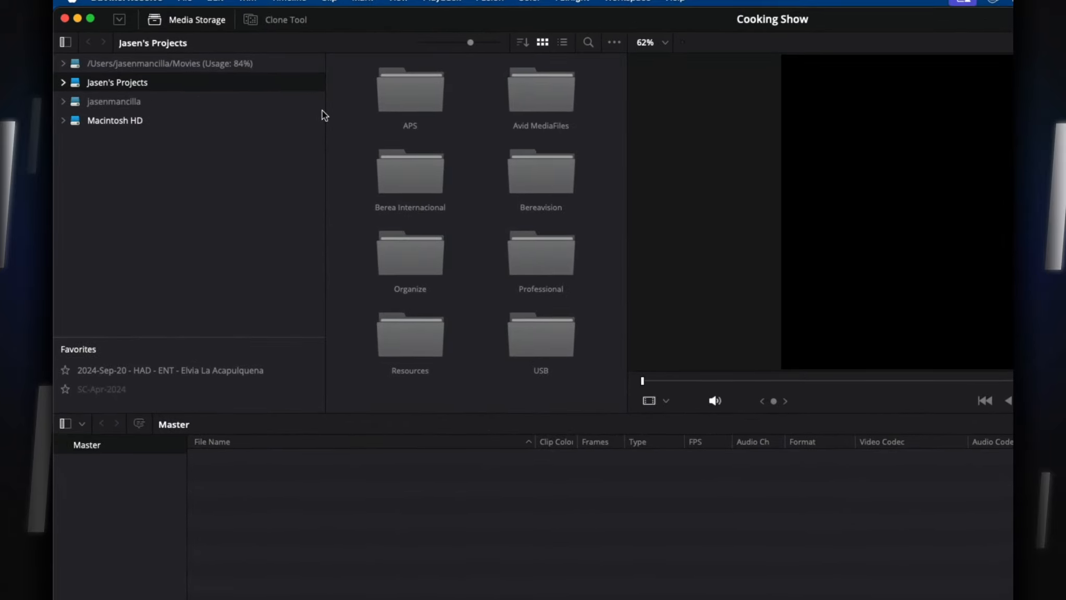
drag(323, 111, 274, 112)
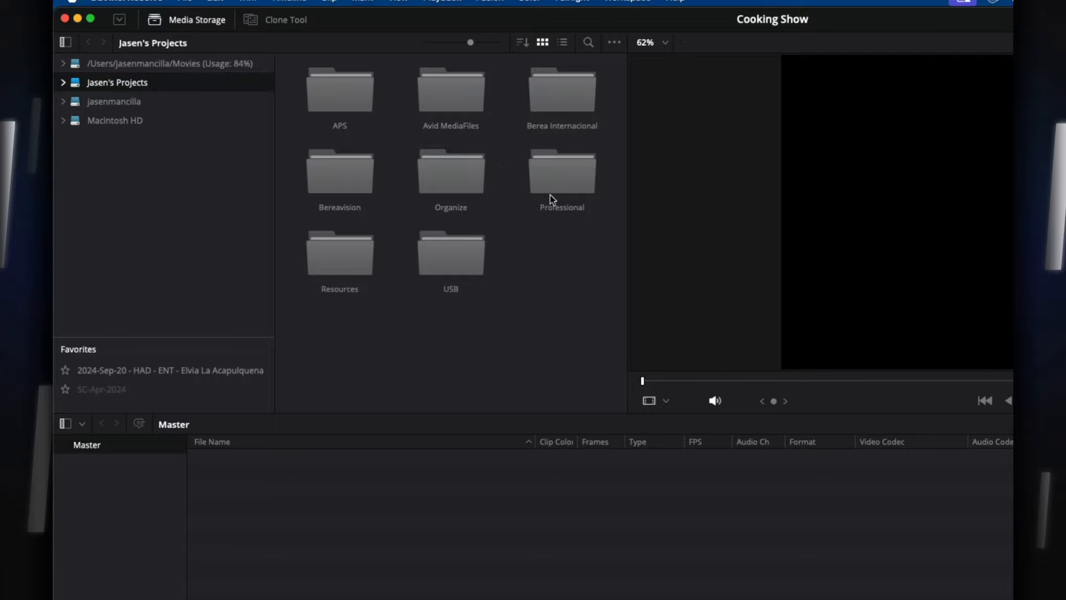
double_click(559, 180)
double_click(349, 162)
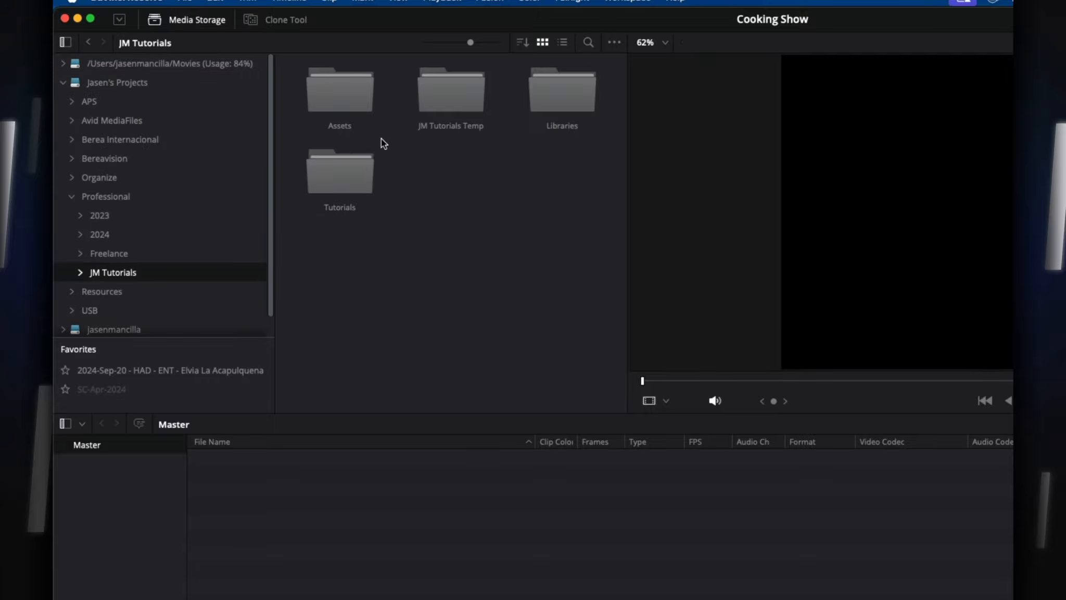
double_click(353, 159)
double_click(344, 100)
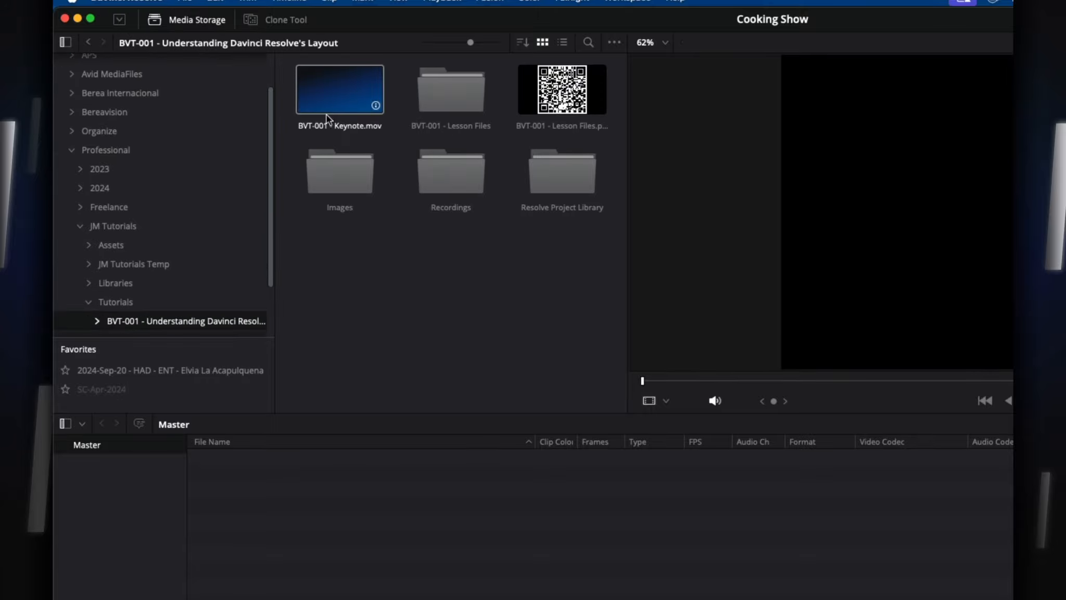
double_click(457, 99)
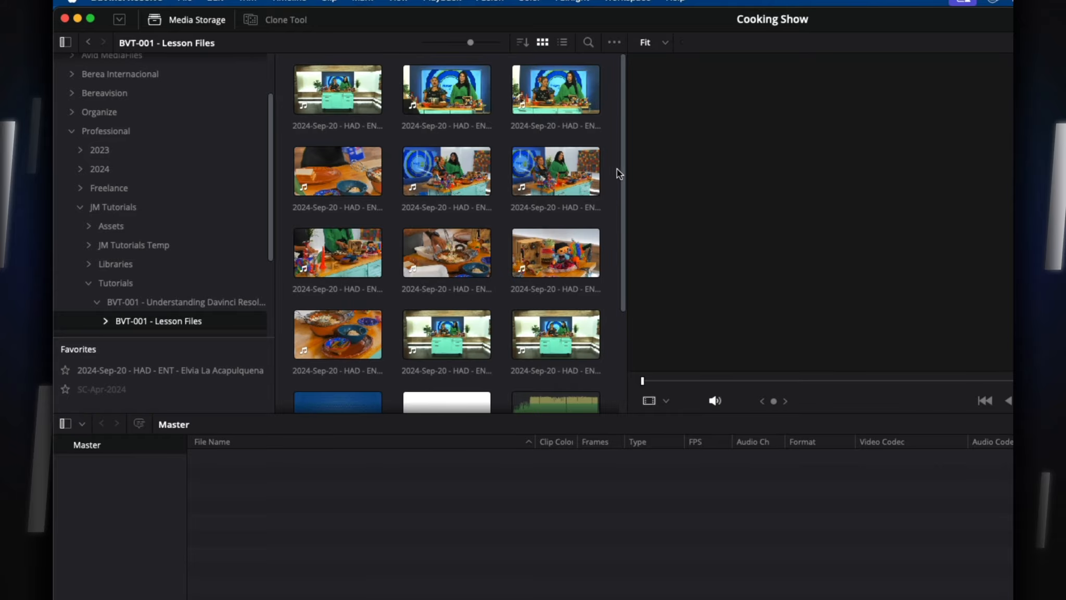
drag(622, 167, 625, 143)
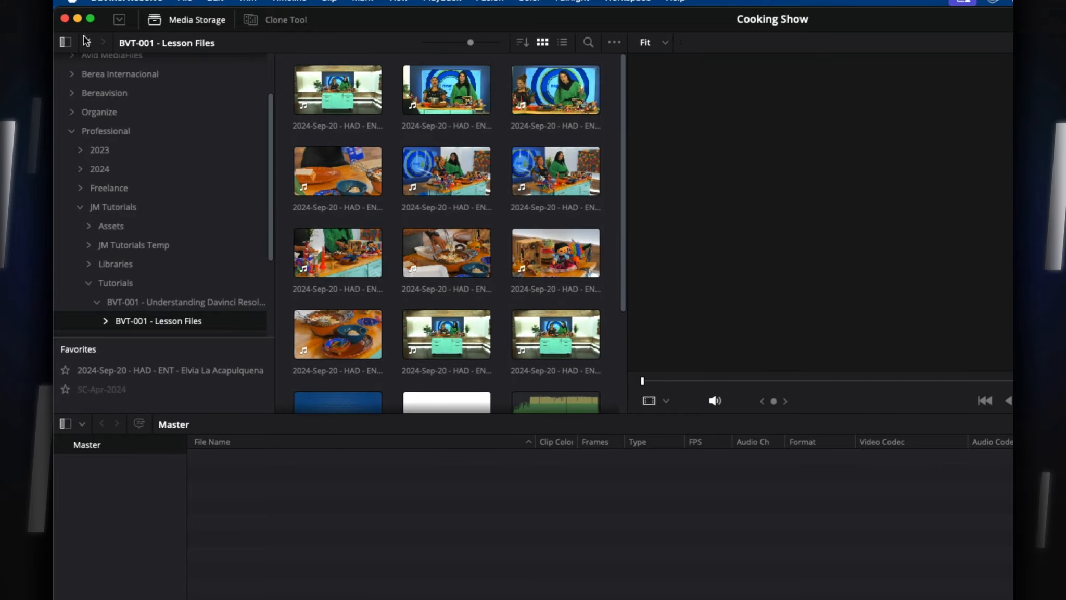
- Hide the Media Storage folder tree and preview the LT2 lower-third image among the lesson files
click(64, 41)
drag(581, 373, 316, 253)
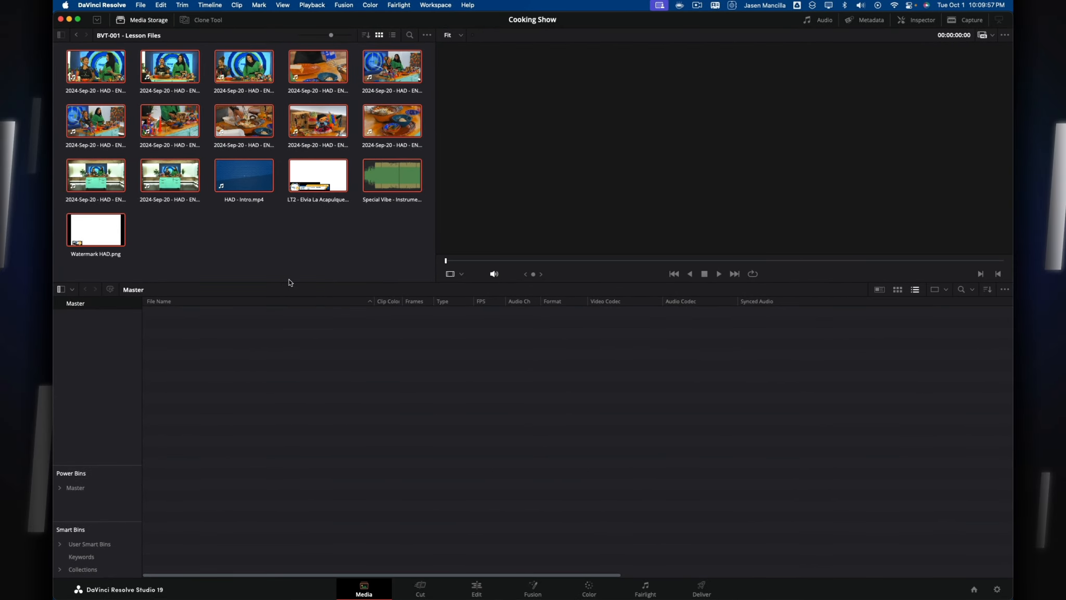
click(298, 248)
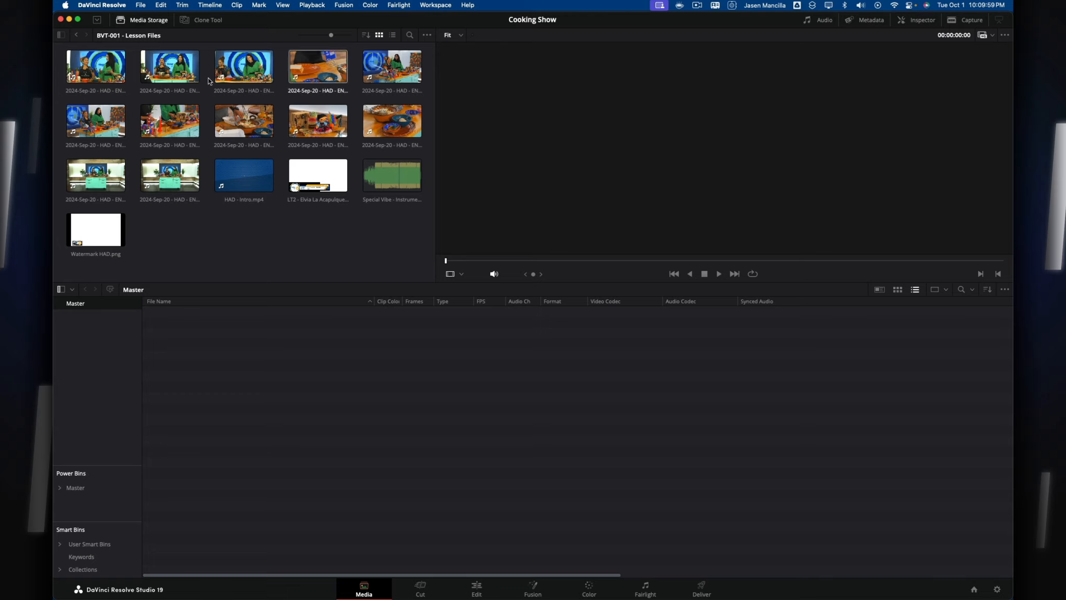
click(291, 176)
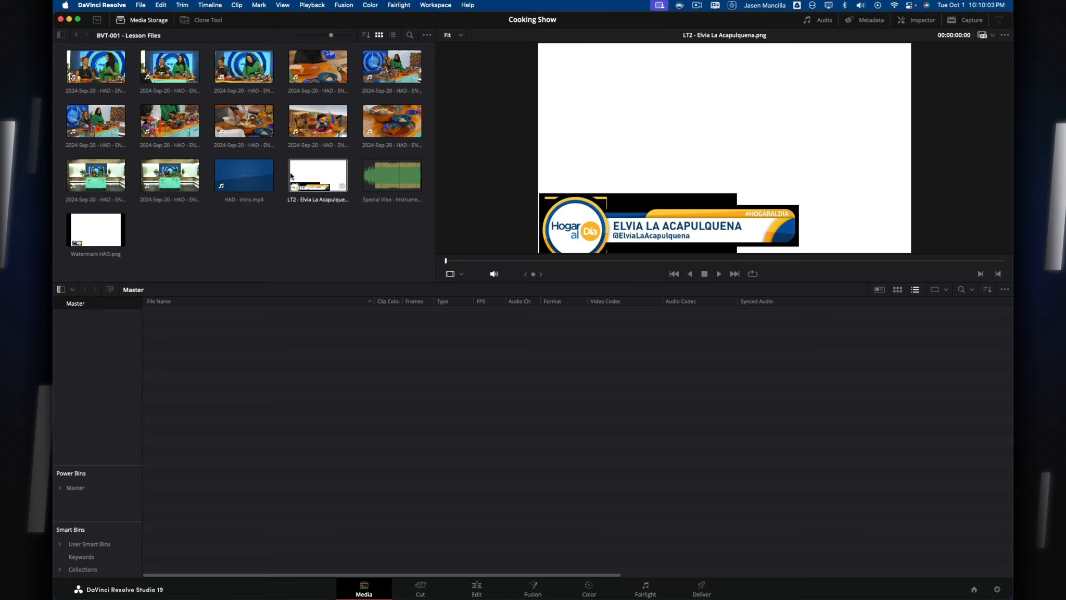
- Import all the files from BVT-001 - Lesson Files into the media pool's Master bin
click(326, 271)
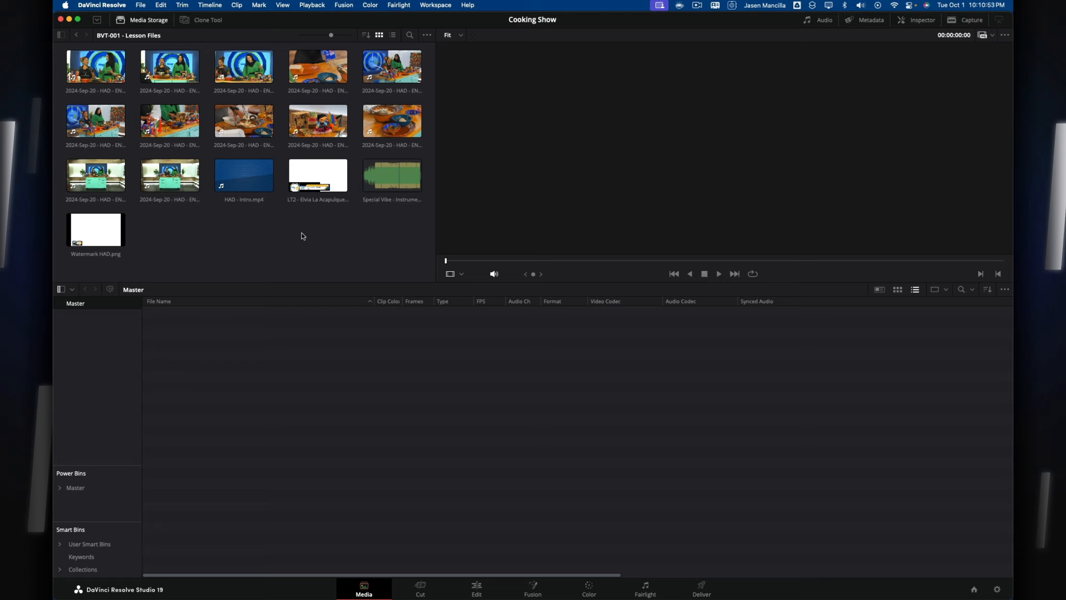
click(253, 73)
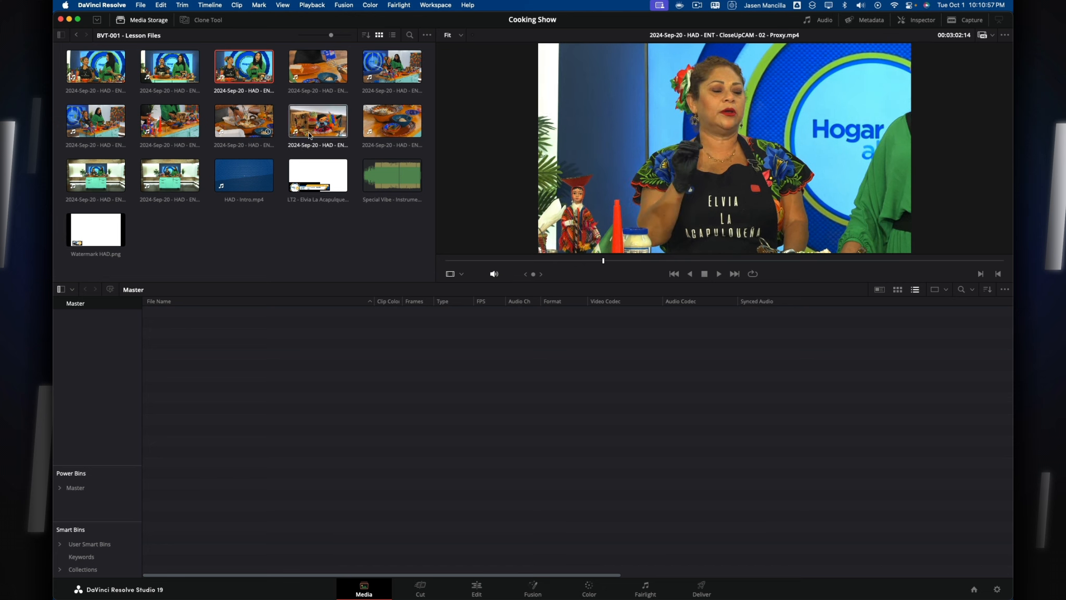
drag(411, 252, 404, 398)
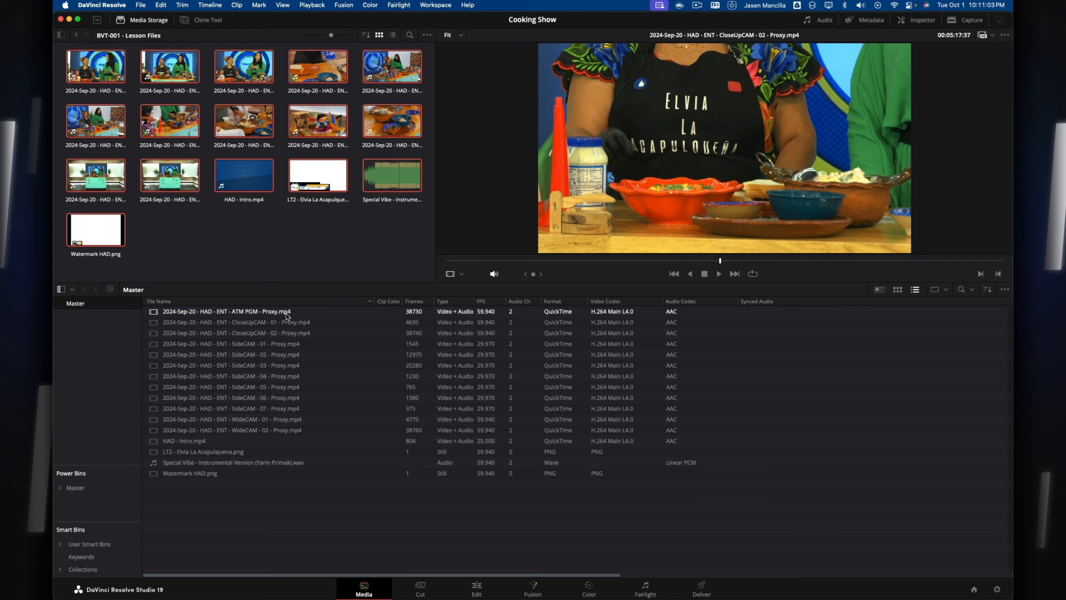
- Try a Transform zoom of 2.310 on the ATM PGM proxy clip and reset it
click(318, 313)
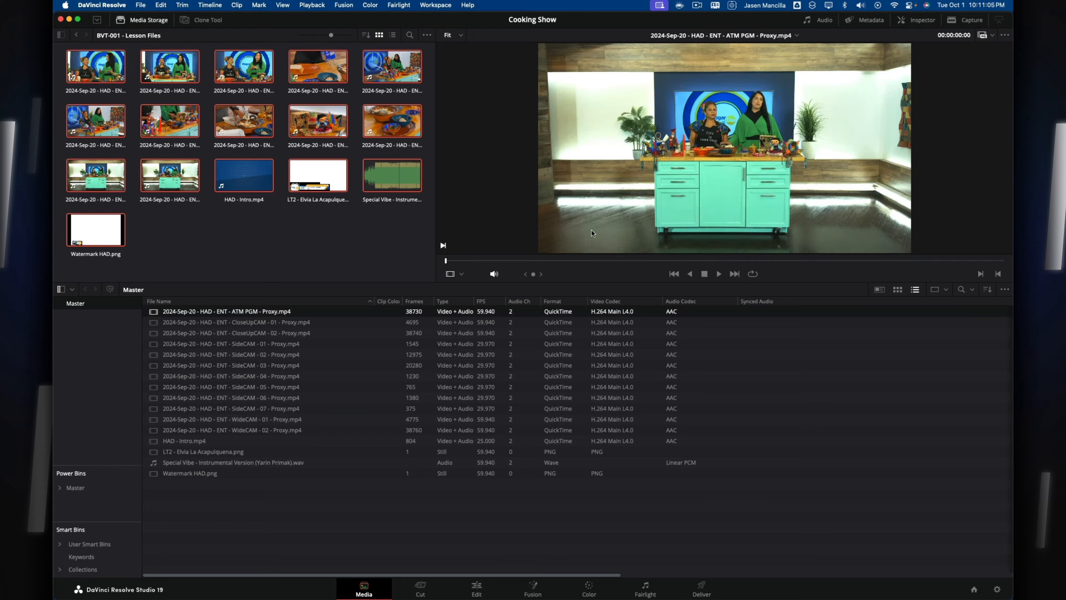
click(924, 21)
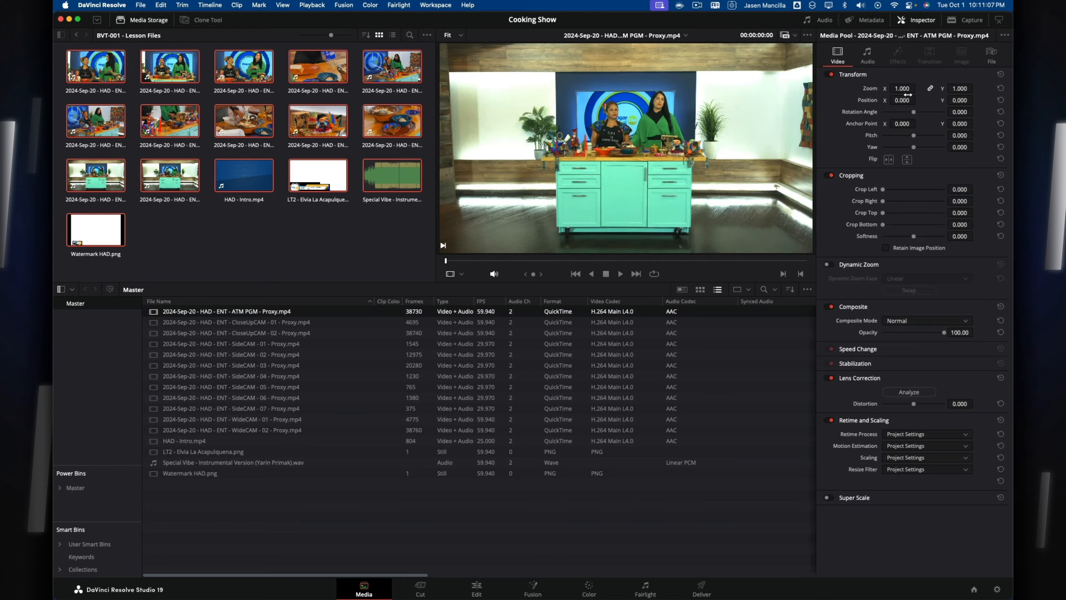
drag(901, 88, 921, 88)
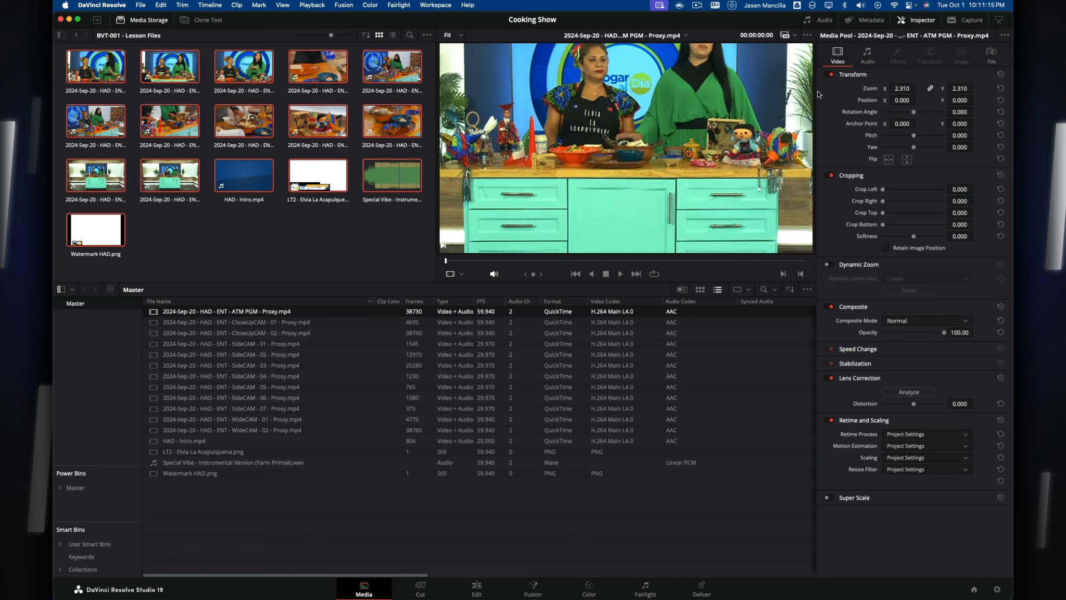
click(1001, 87)
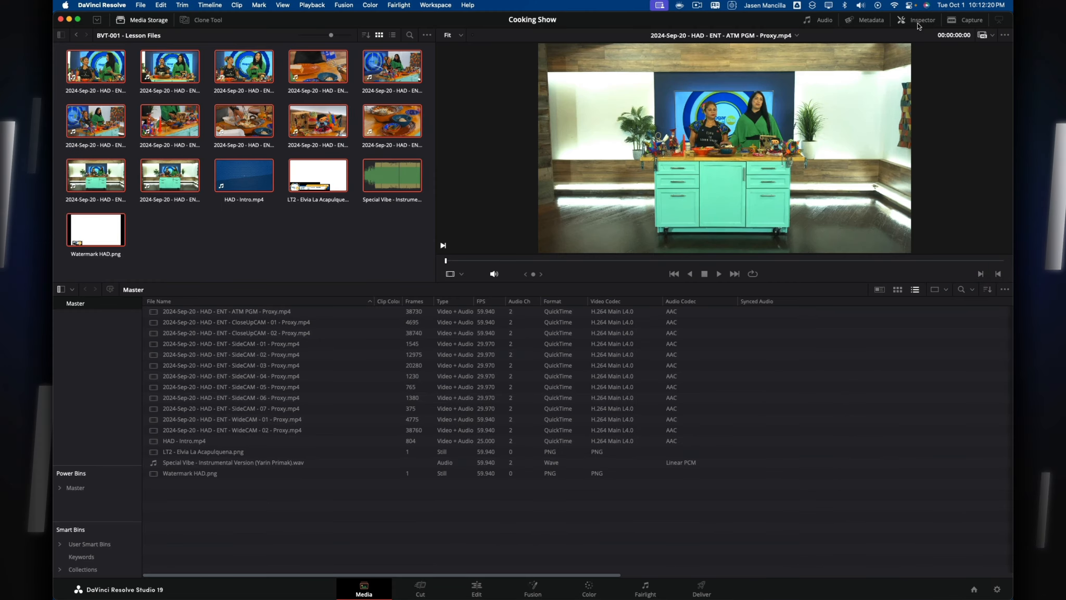
- Show both the Inspector and the Metadata for the SideCAM - 06 proxy clip
click(904, 20)
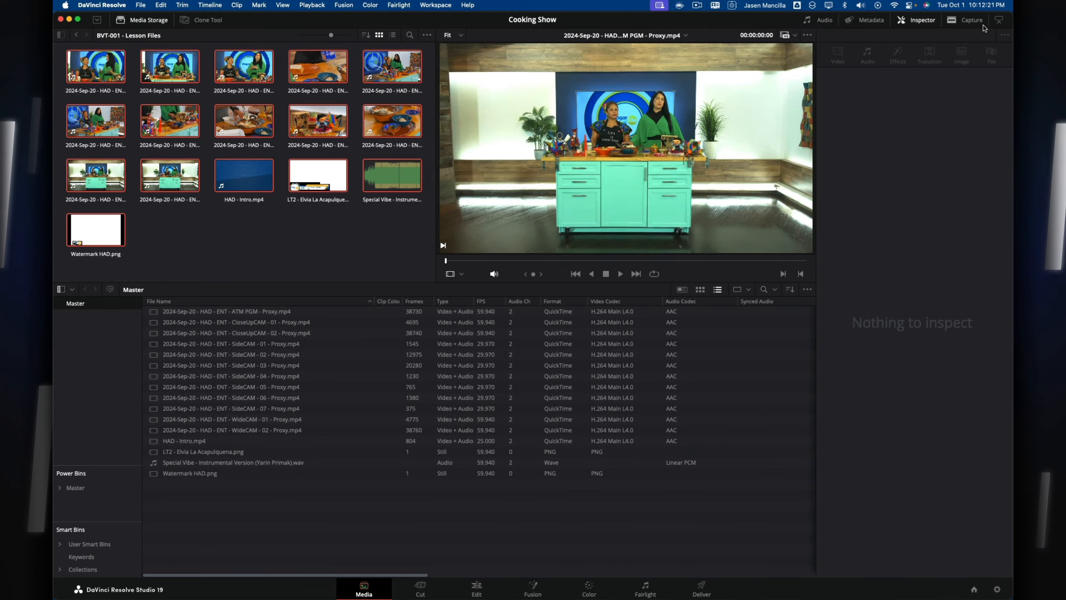
click(866, 21)
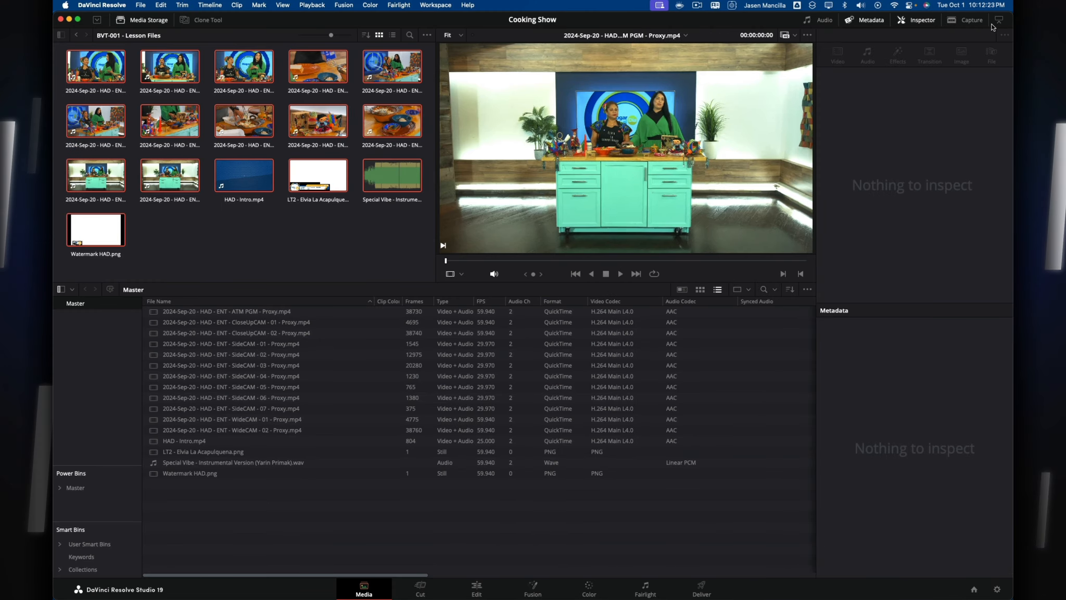
click(235, 430)
click(291, 398)
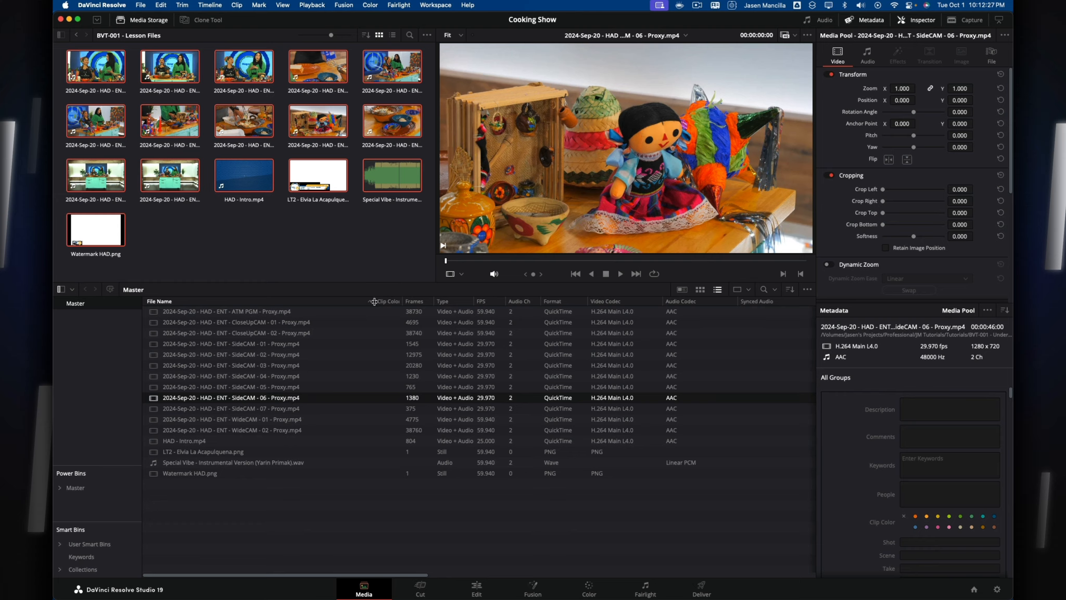
- Widen the Clip Color column in the clip list and make the media pool area slightly taller
drag(374, 301, 426, 302)
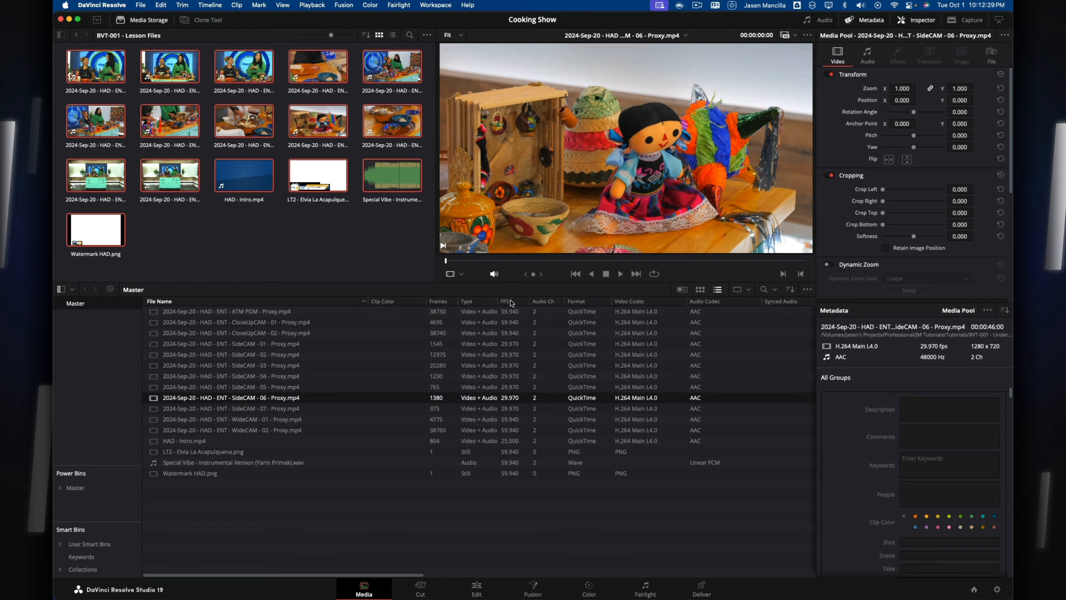
right_click(507, 303)
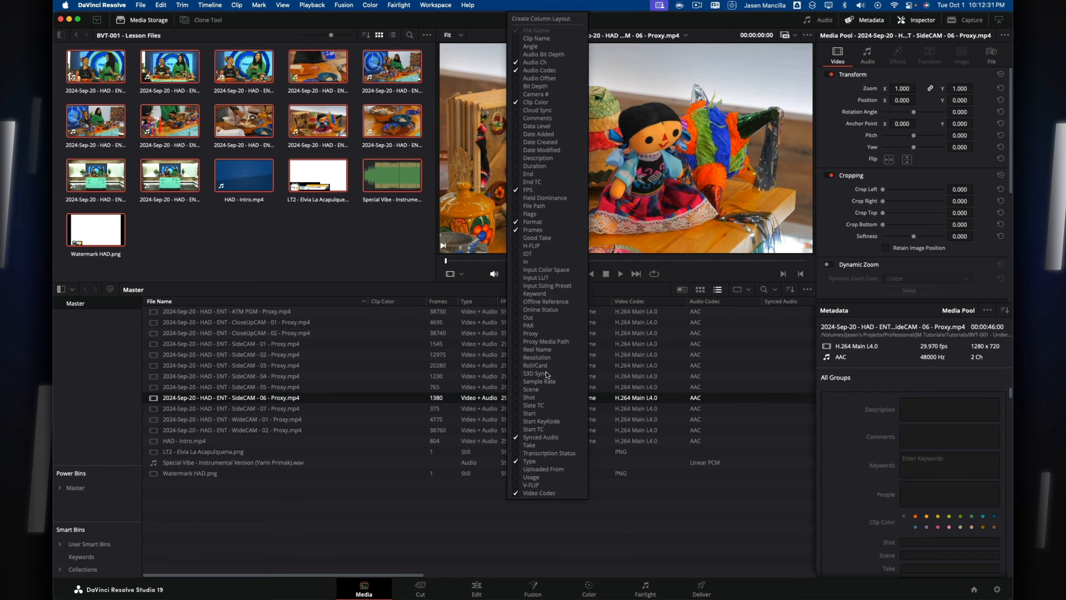
click(436, 533)
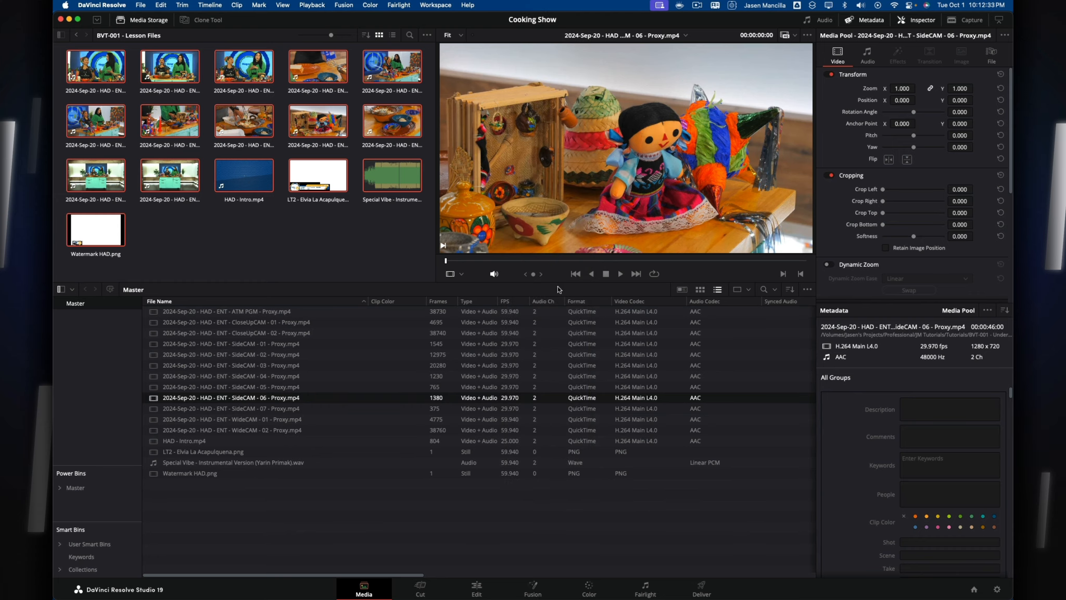
click(369, 507)
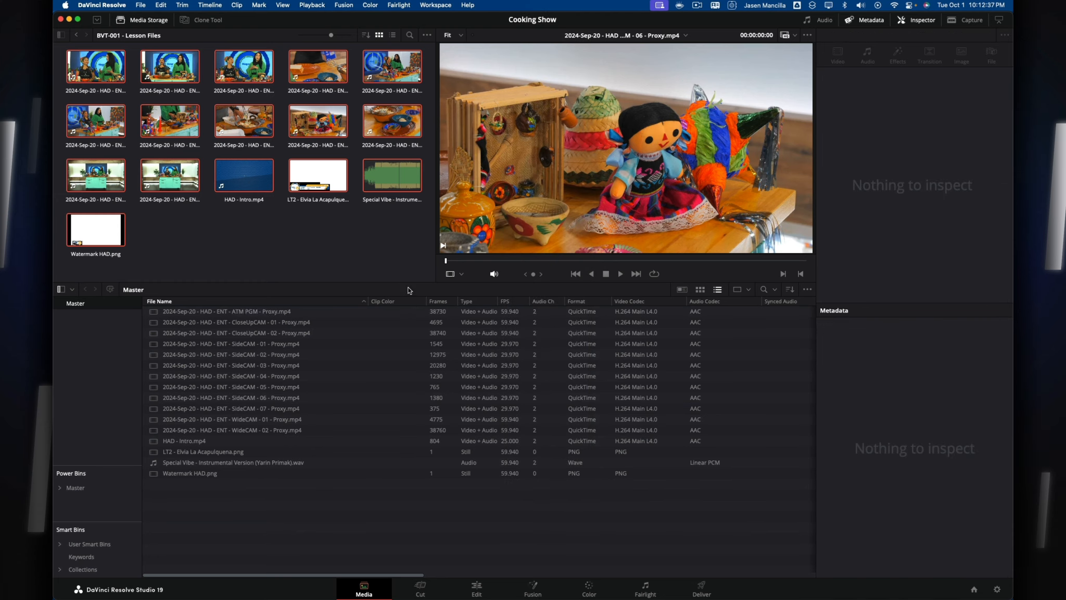
drag(409, 284, 409, 275)
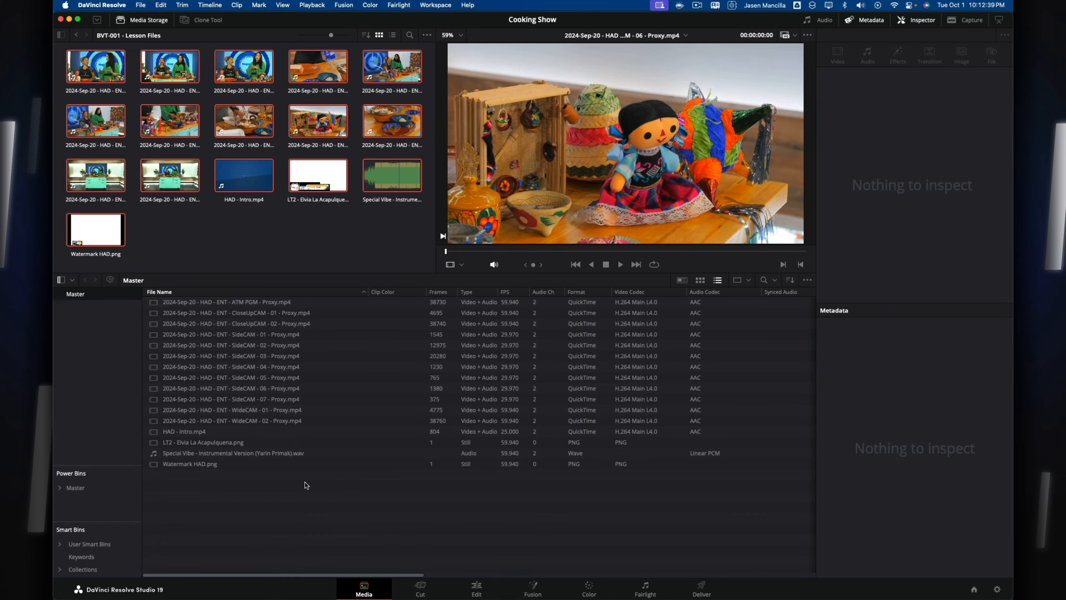
- Start a new timeline from the ATM PGM proxy clip and name it My First Timeline
click(294, 305)
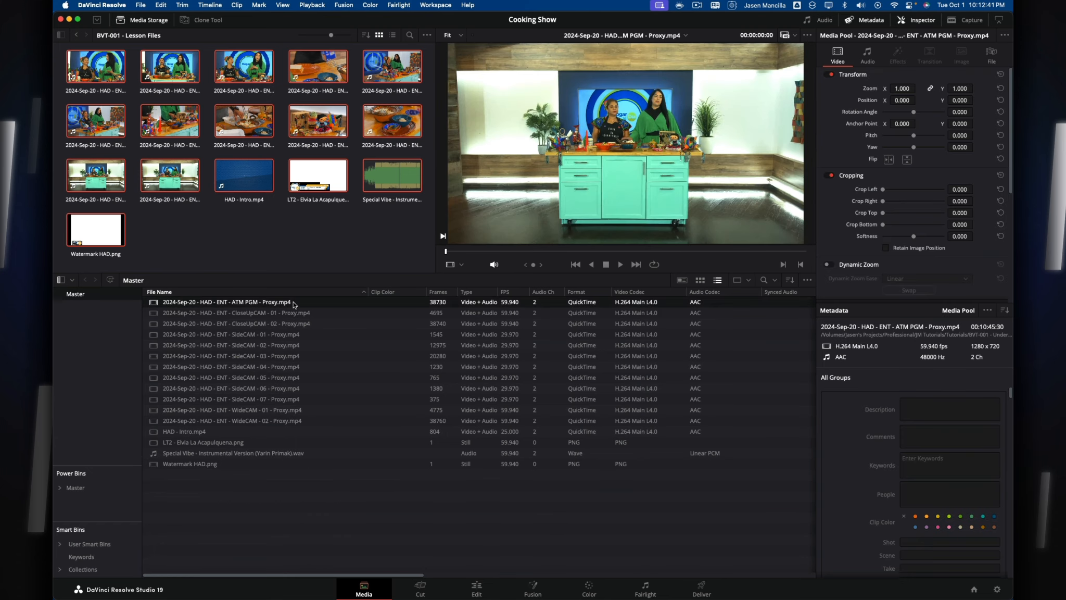
right_click(358, 302)
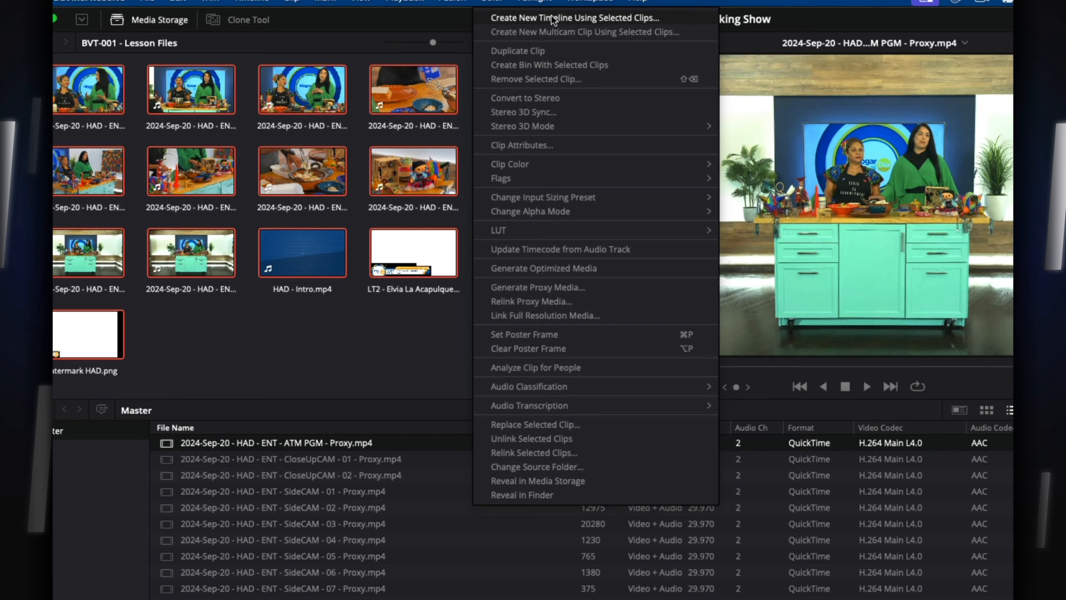
click(593, 19)
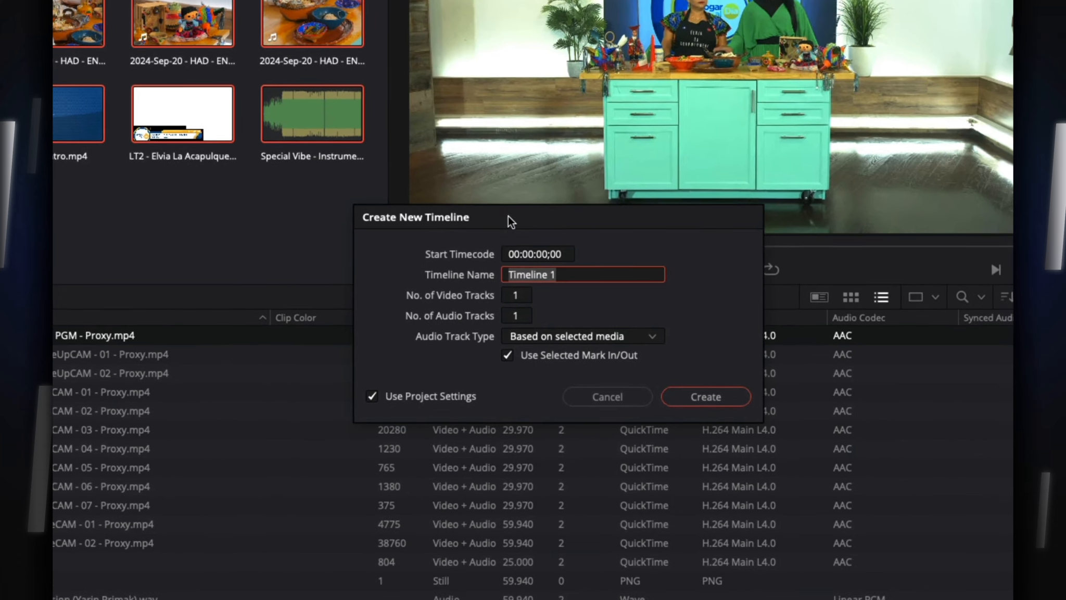
drag(512, 219, 507, 222)
triple_click(570, 280)
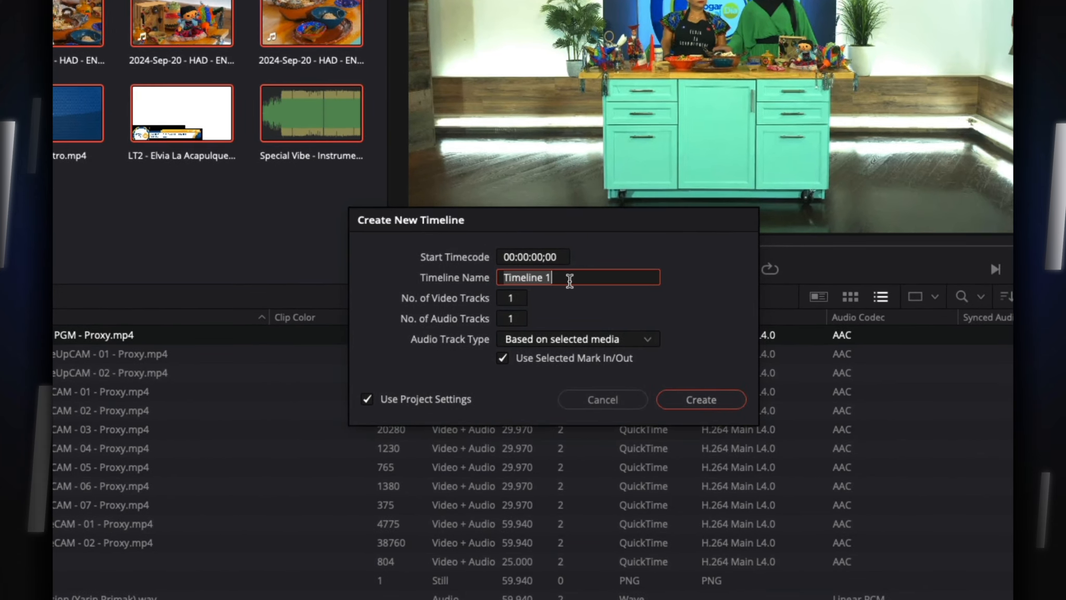
text(My Frist)
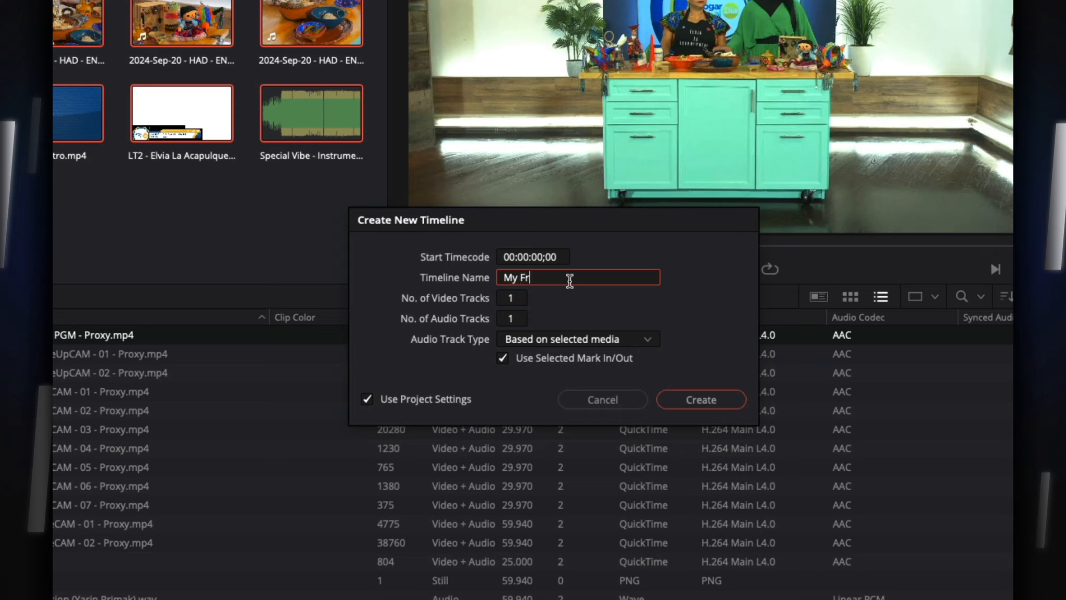
key(BackSpace)
key(BackSpace)
key(BackSpace)
key(BackSpace)
key(BackSpace)
text(First Timeline)
drag(575, 217, 572, 195)
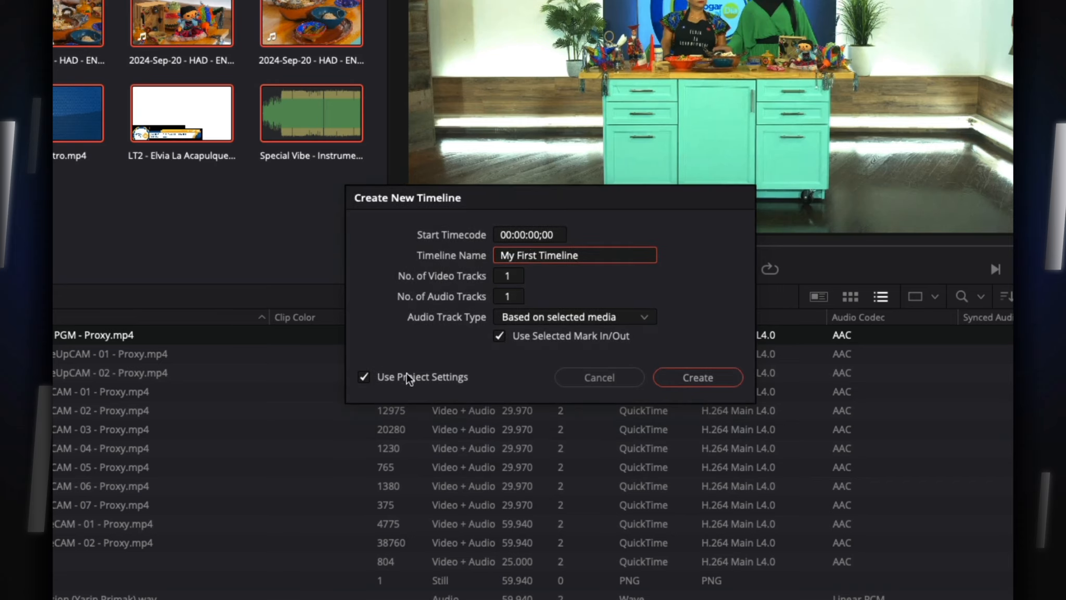
- Turn off Use Project Settings to view the timeline's custom settings, and turn it back on
click(359, 375)
click(359, 374)
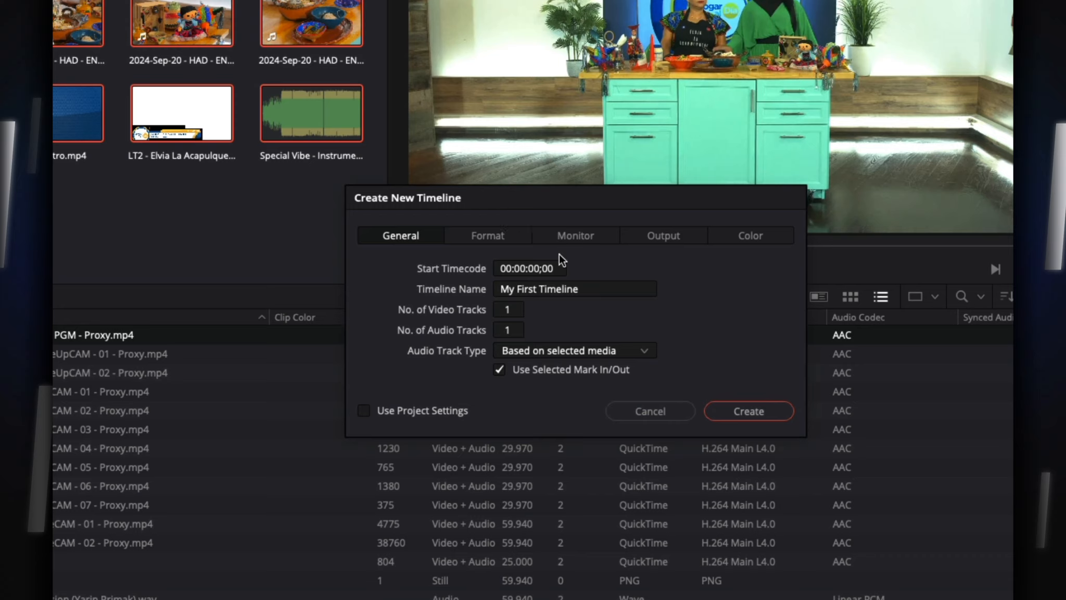
click(378, 410)
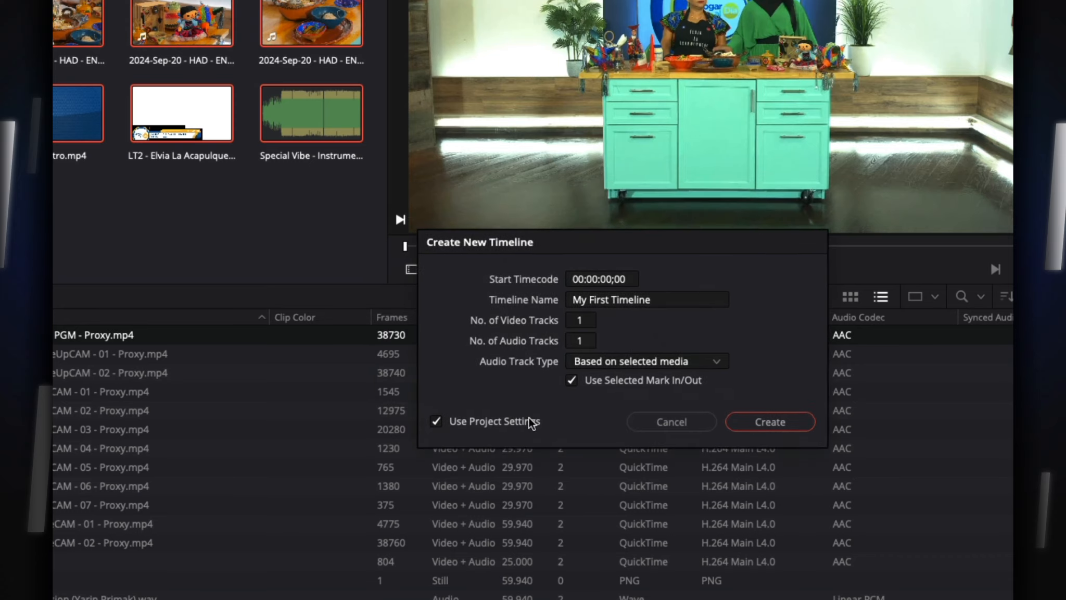
- Create the timeline using the project settings and open My First Timeline for editing
click(798, 421)
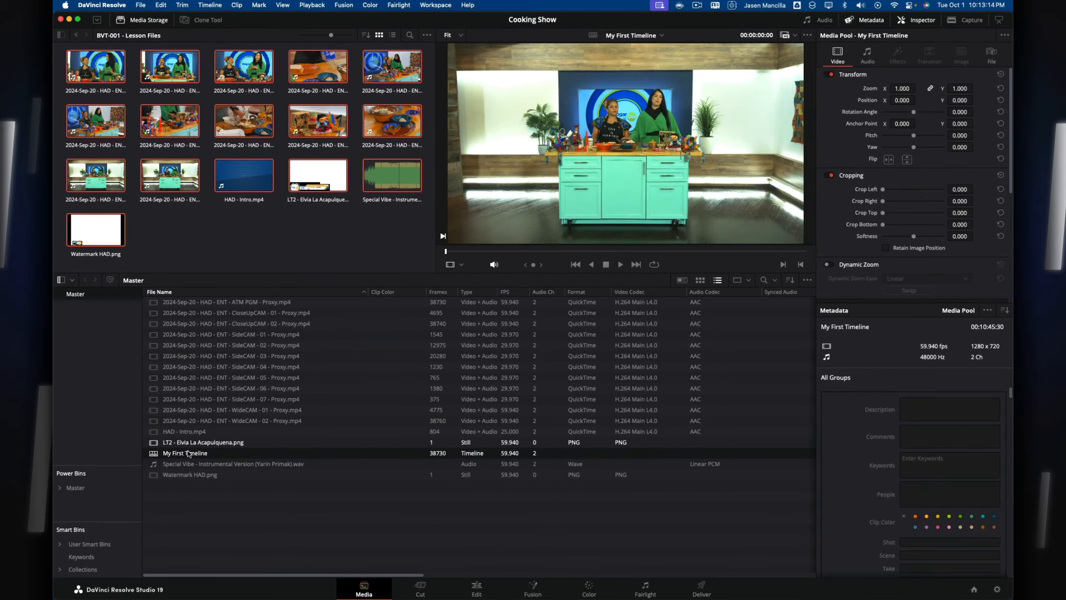
click(189, 454)
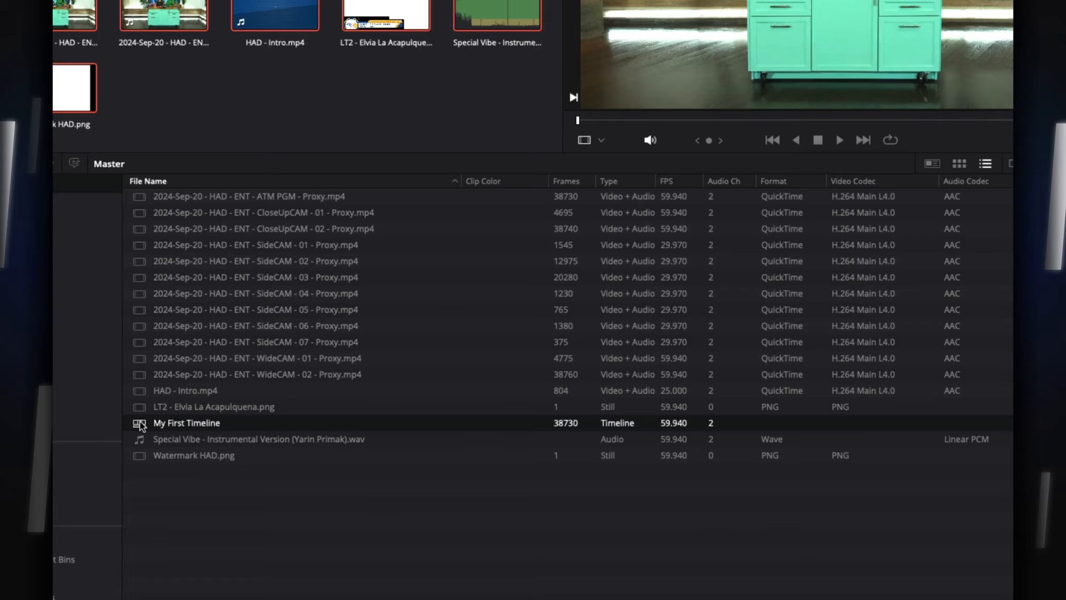
double_click(140, 423)
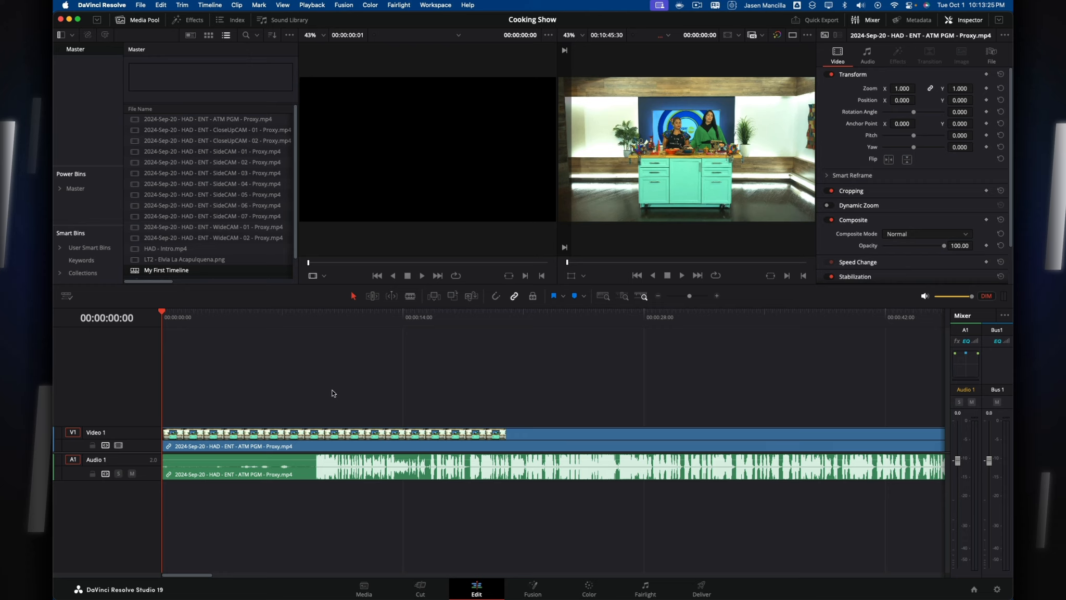
- Fit My First Timeline in view, open it on the Cut page and add two tracks above track 1
key(shift+z)
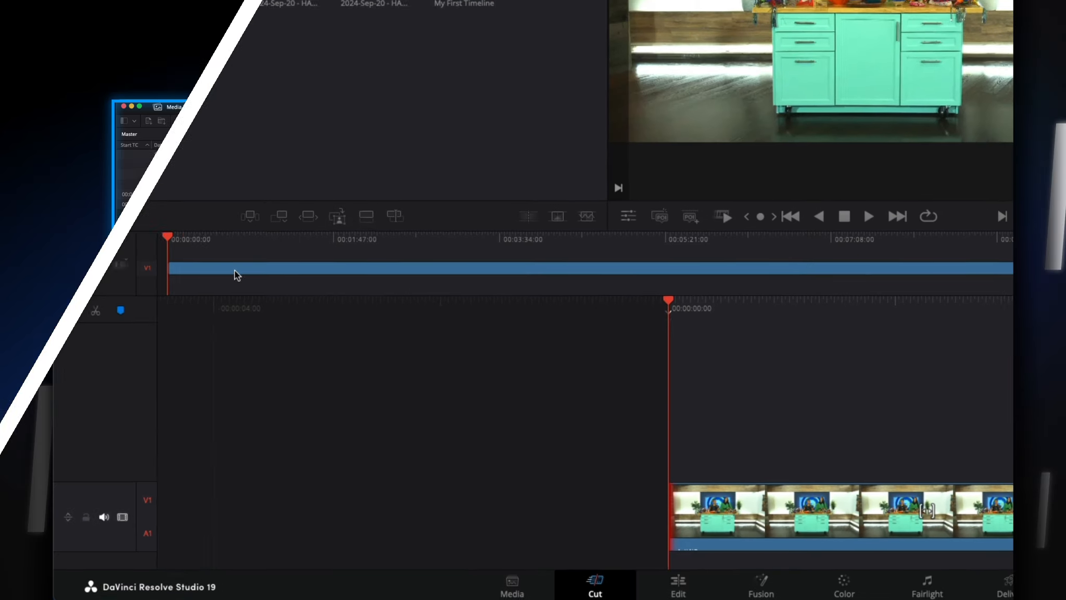
right_click(107, 397)
click(156, 421)
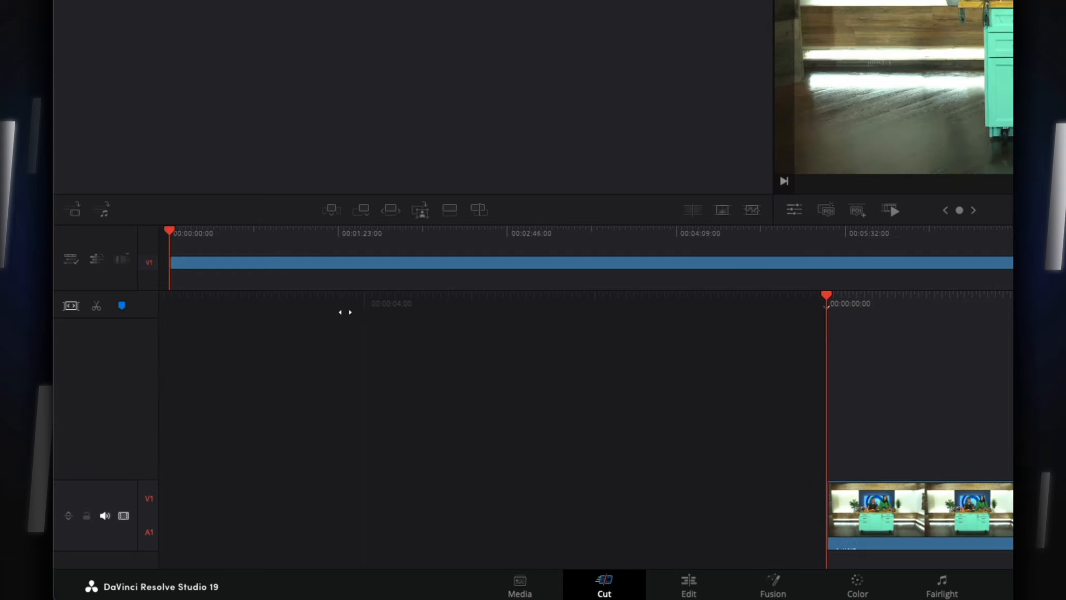
right_click(119, 386)
click(198, 420)
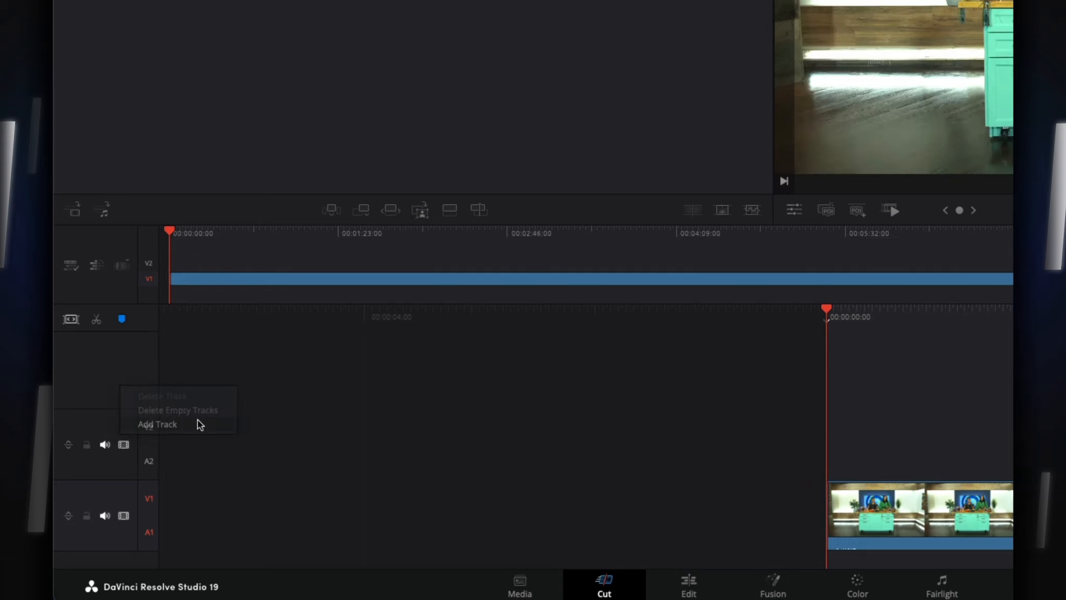
right_click(109, 391)
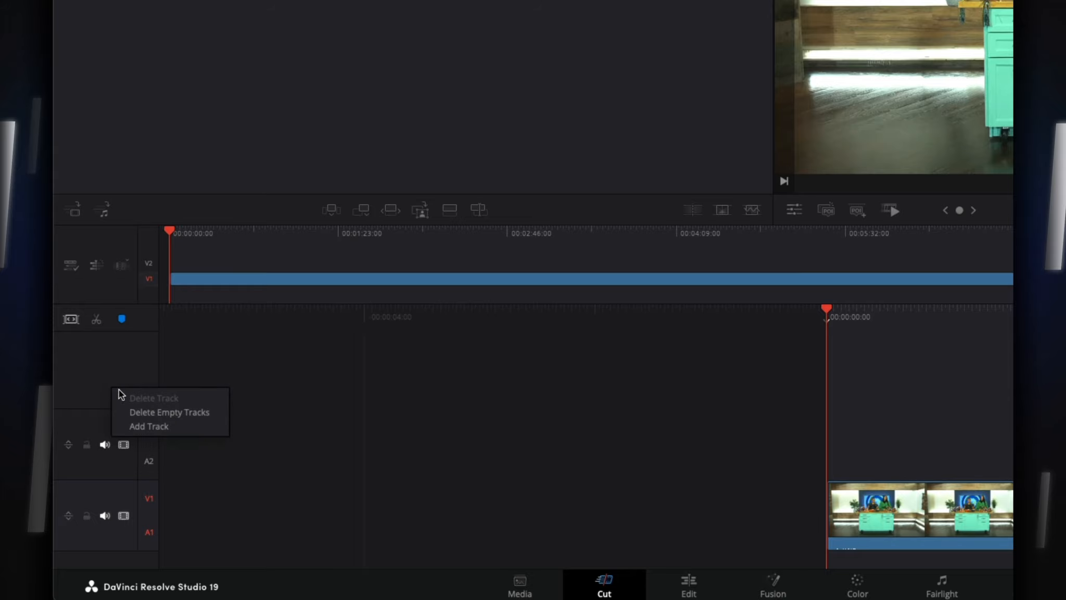
click(181, 428)
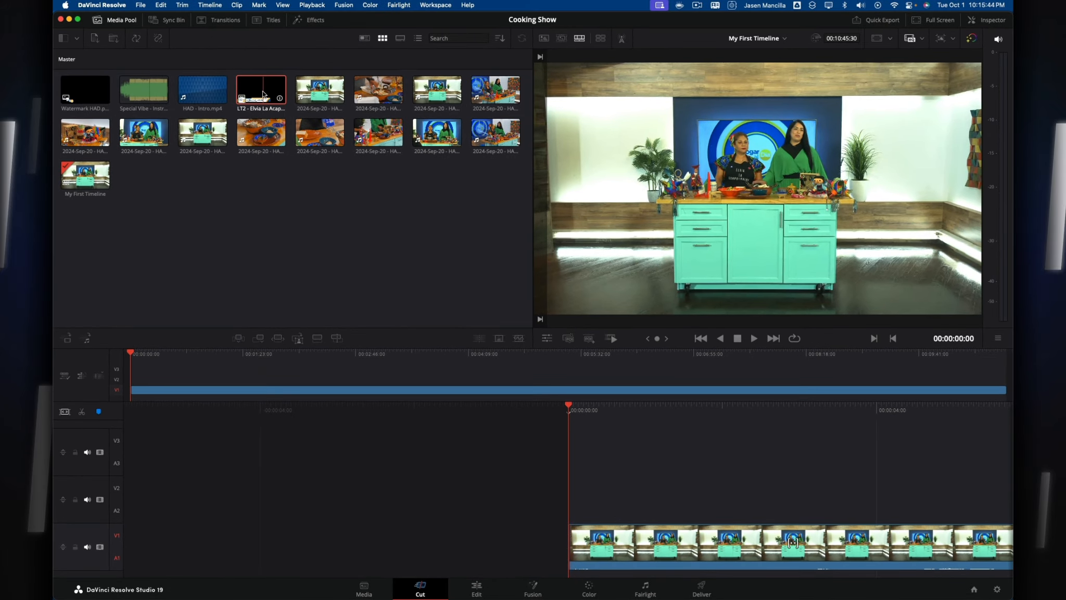
- Place a side-camera food clip on track 2 and the LT2 lower-third image on track 3, both near the timeline's start
click(264, 132)
drag(264, 131, 724, 498)
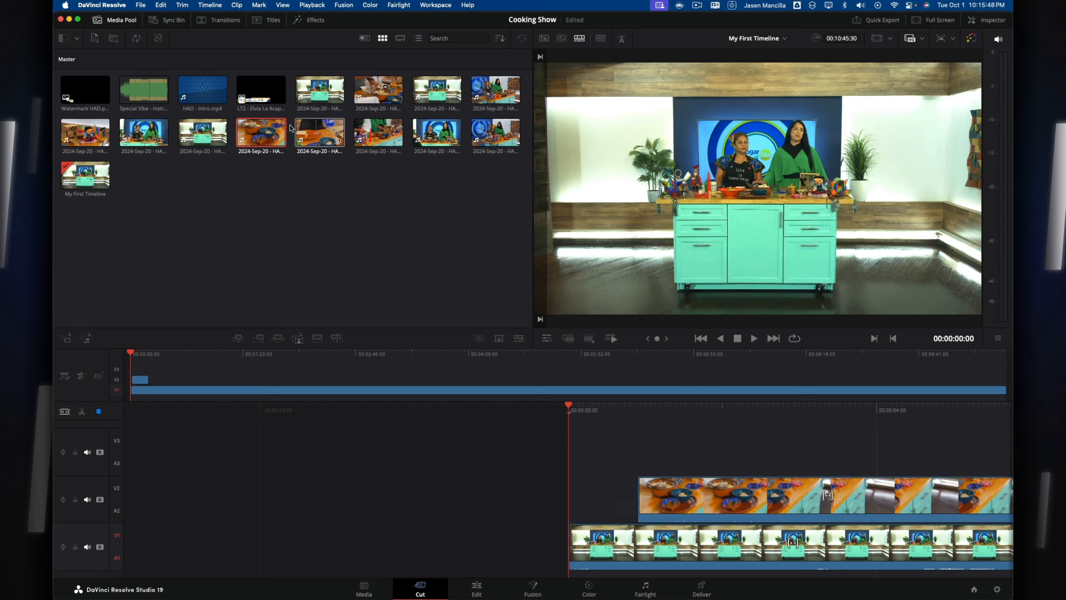
drag(260, 91, 703, 442)
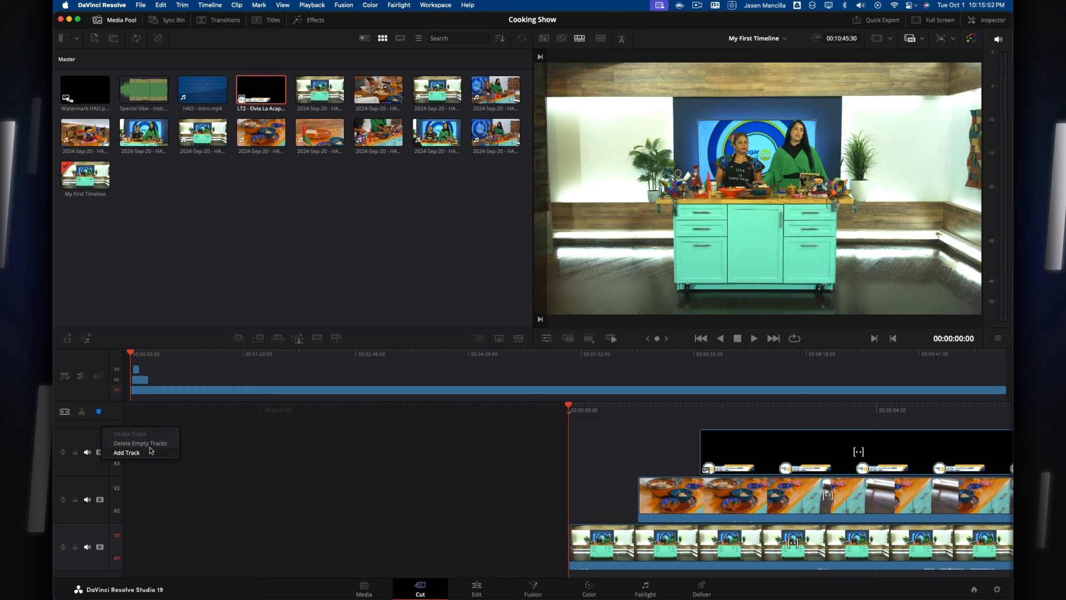
- Add a fourth track and place the Watermark HAD.png image on it near the start of the timeline
click(101, 430)
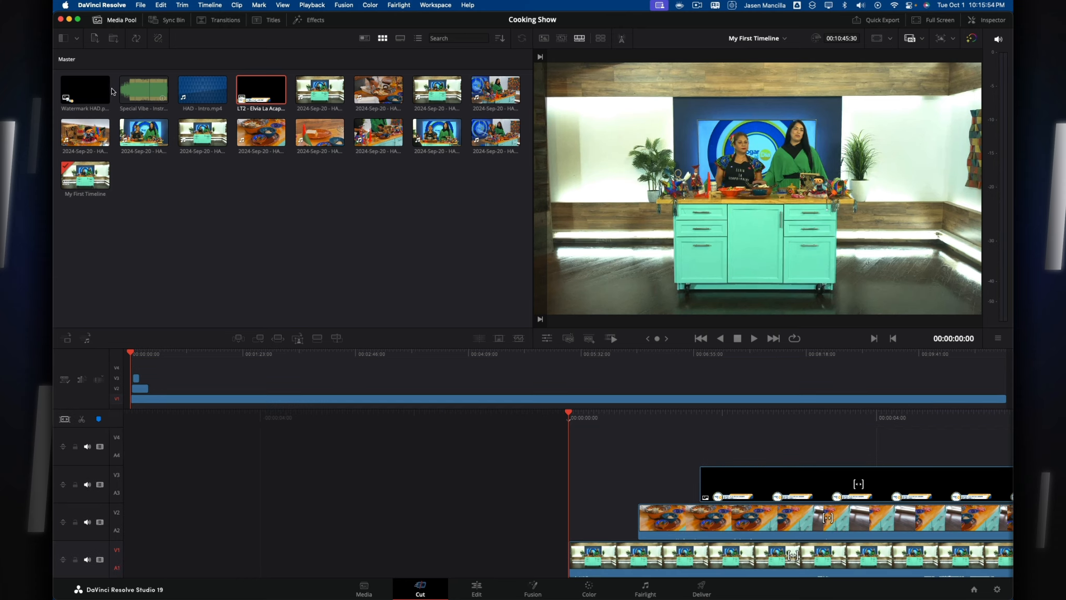
drag(85, 90, 682, 446)
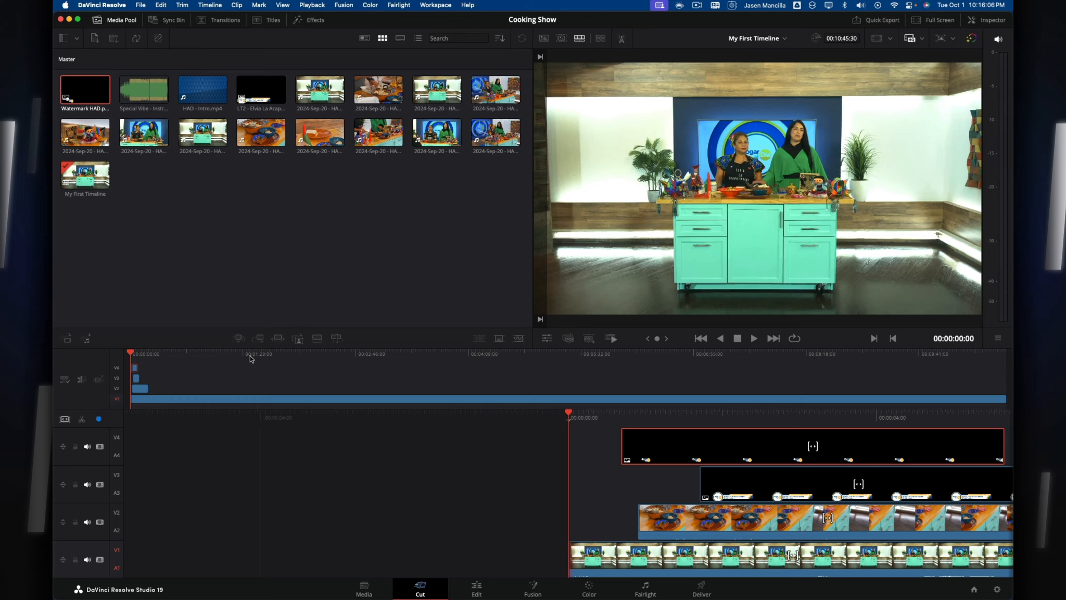
- Jump between distant points of the timeline, open it on the Edit page and move the playhead to 00:03:24:00
click(990, 359)
click(235, 358)
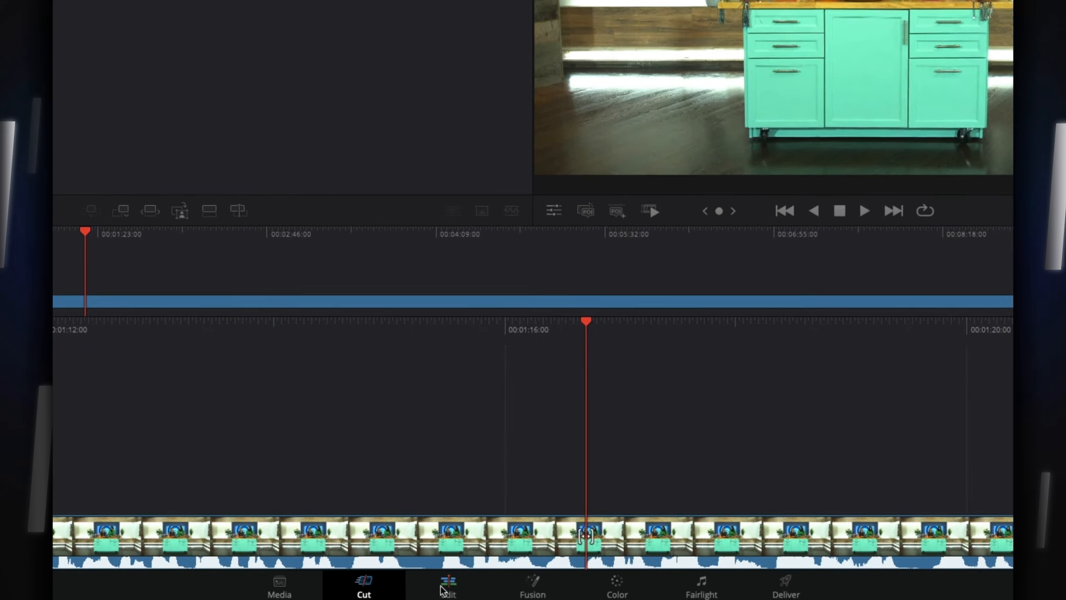
click(458, 585)
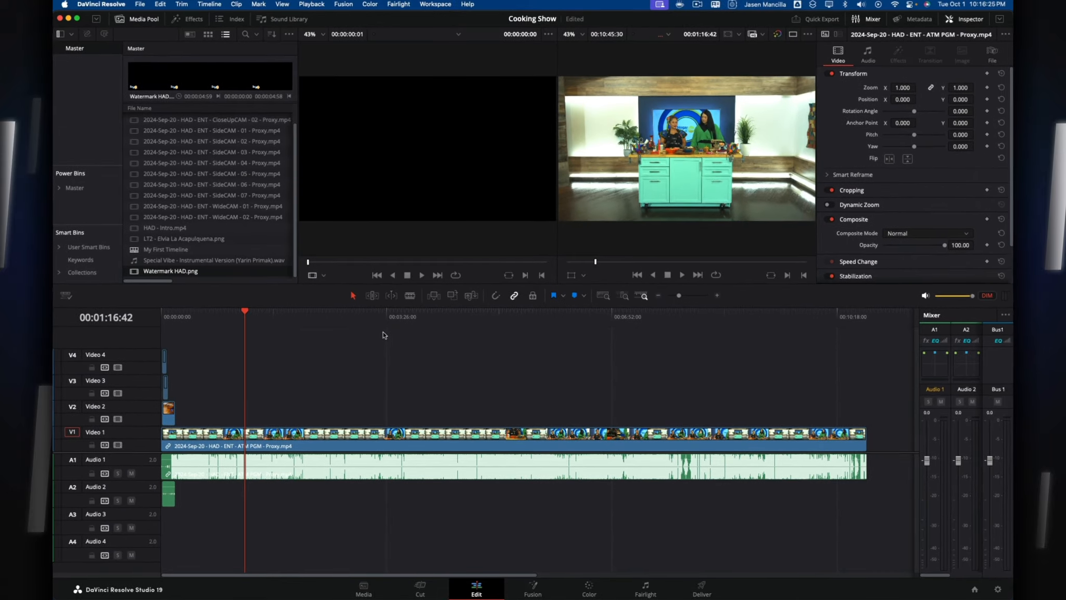
click(383, 334)
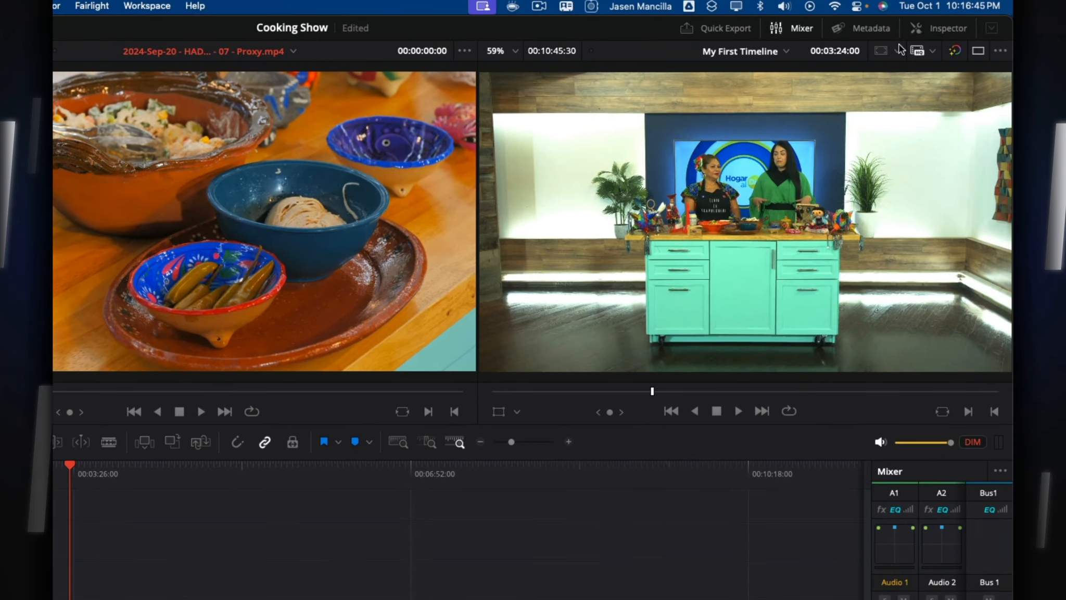
- View the timeline in single-viewer mode, return to dual viewers, and load the SideCAM - 05 and SideCAM - 04 proxies into the source viewer
click(978, 52)
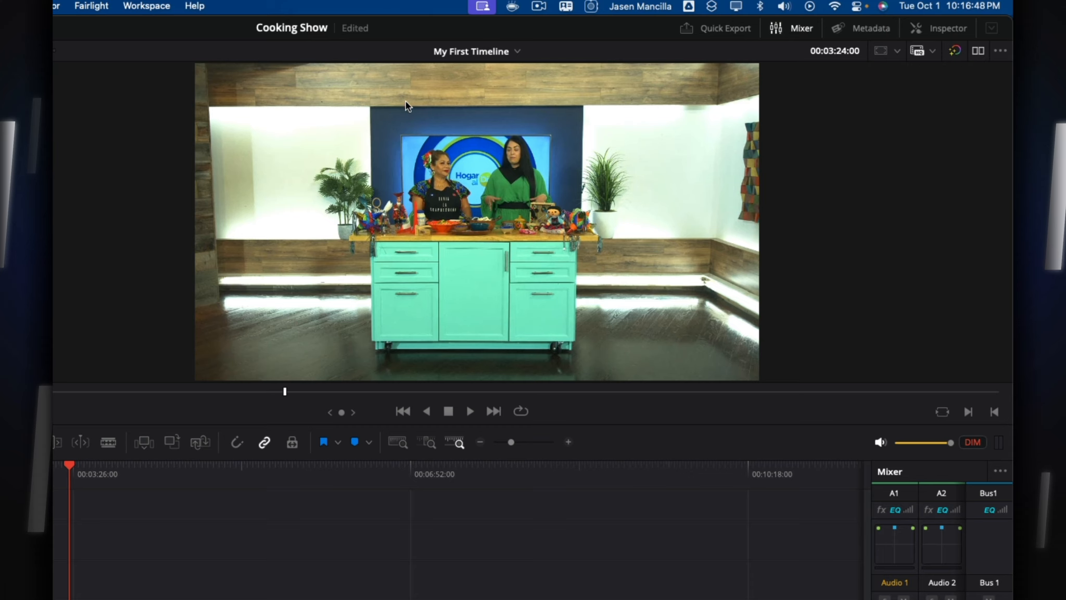
click(976, 54)
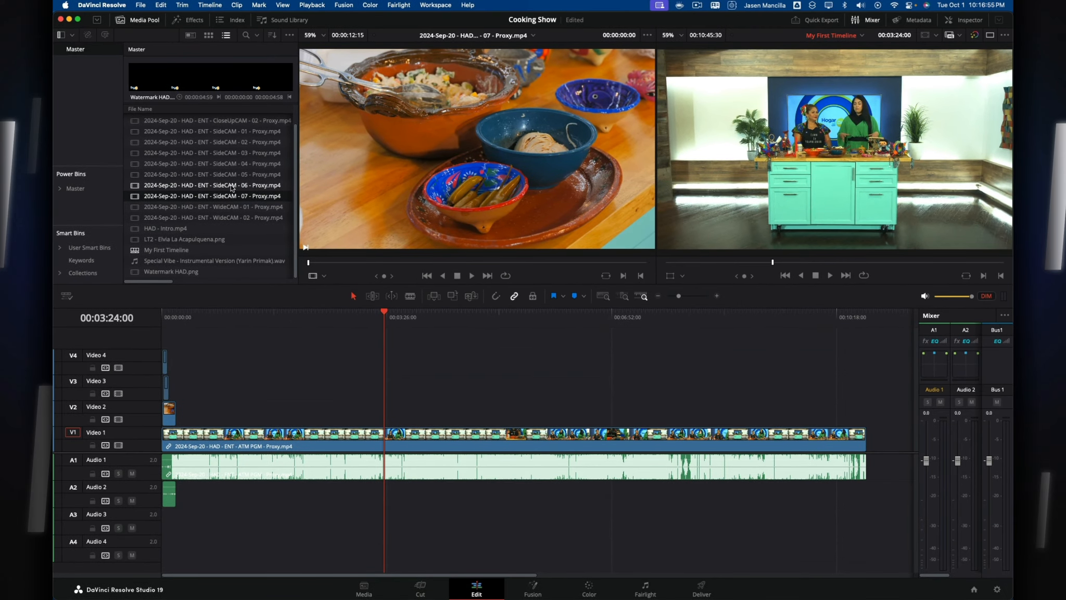
click(244, 176)
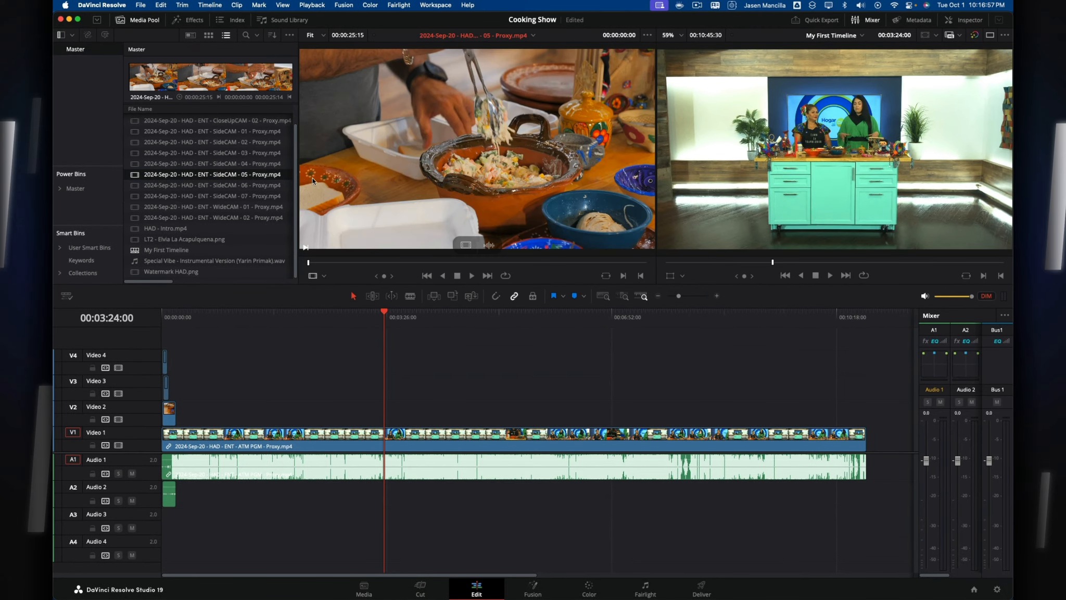
click(257, 163)
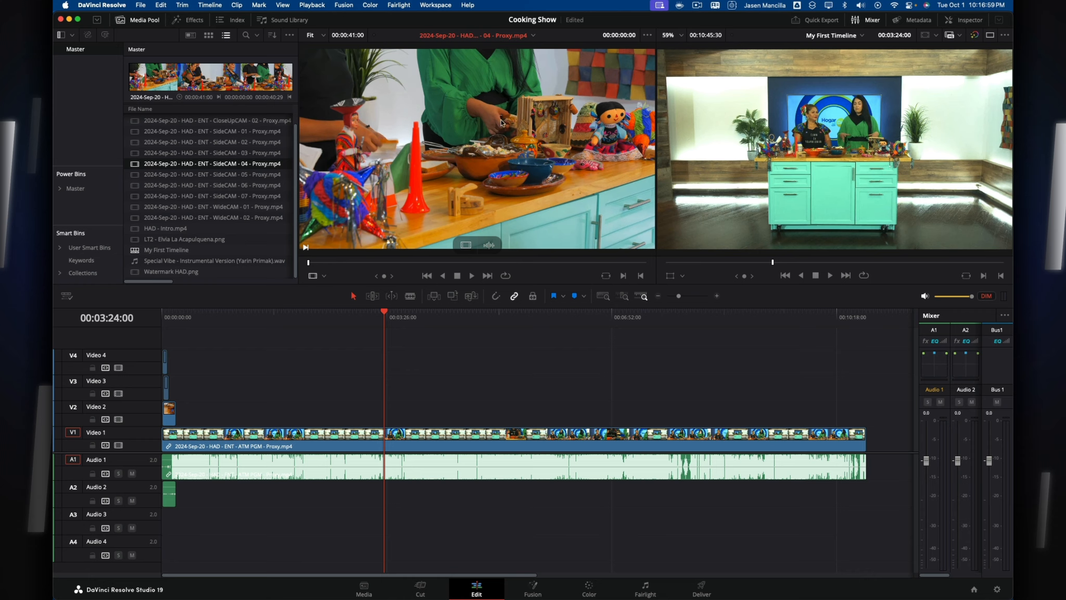
- Play the timeline from about 00:04:58, lower the monitoring volume to minimum and move the playhead to about 00:06:19
drag(462, 317, 629, 328)
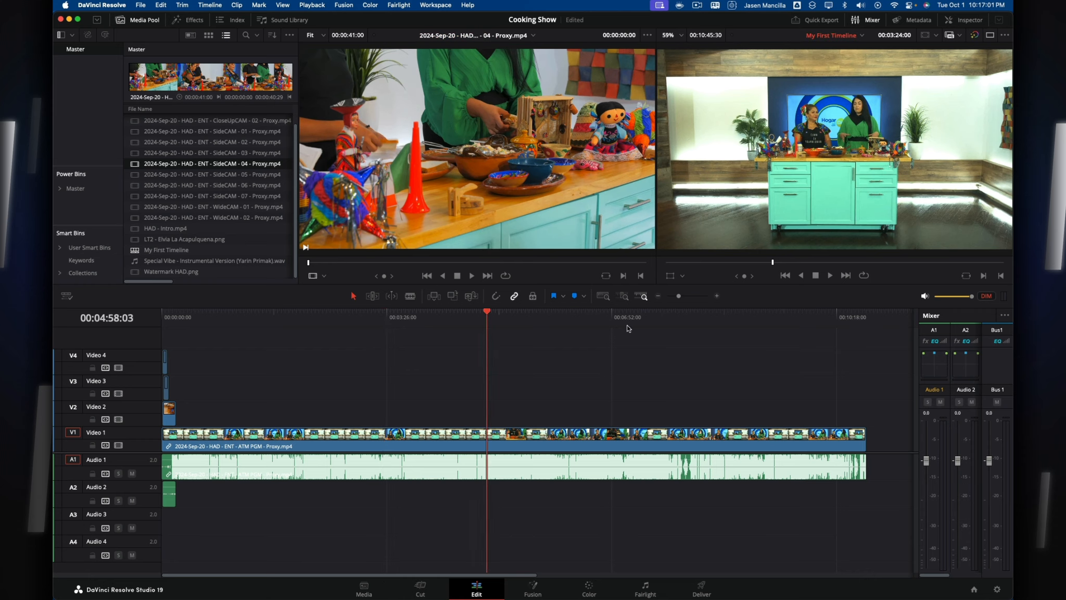
key(space)
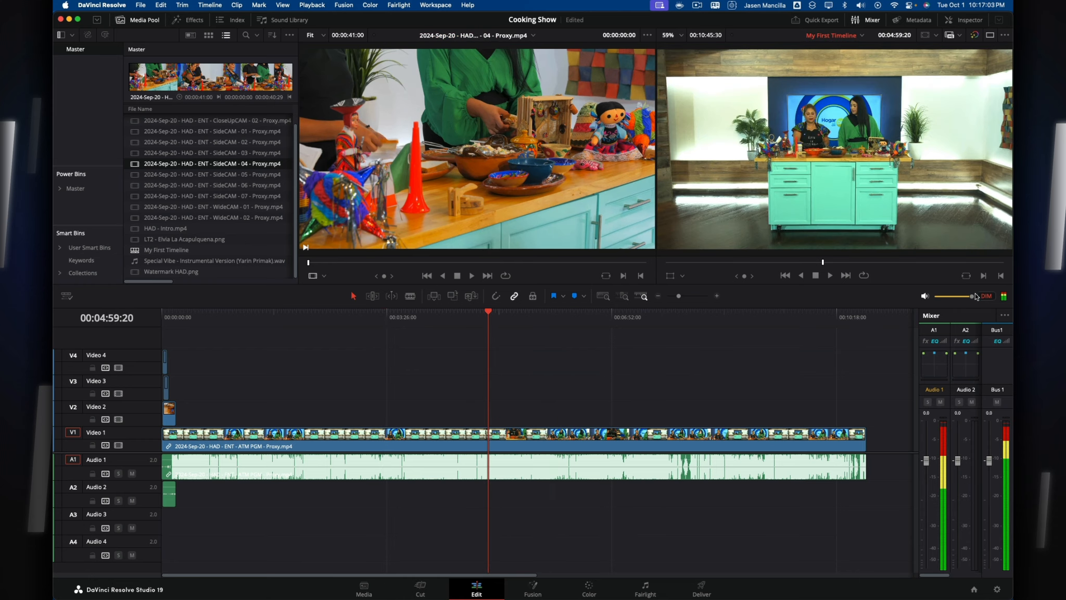
drag(972, 295, 828, 305)
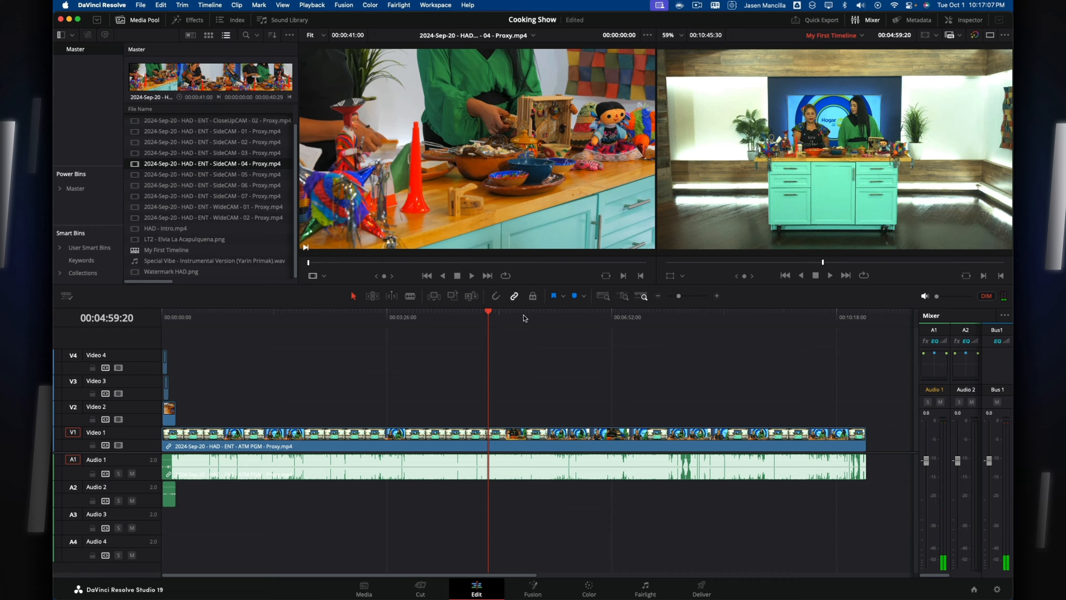
drag(524, 315, 576, 338)
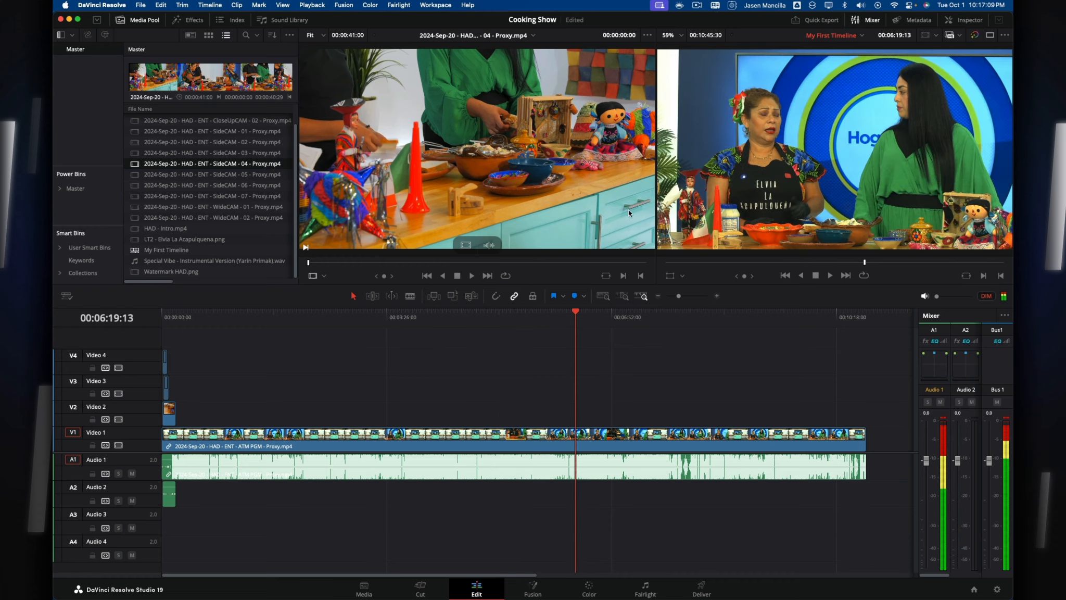